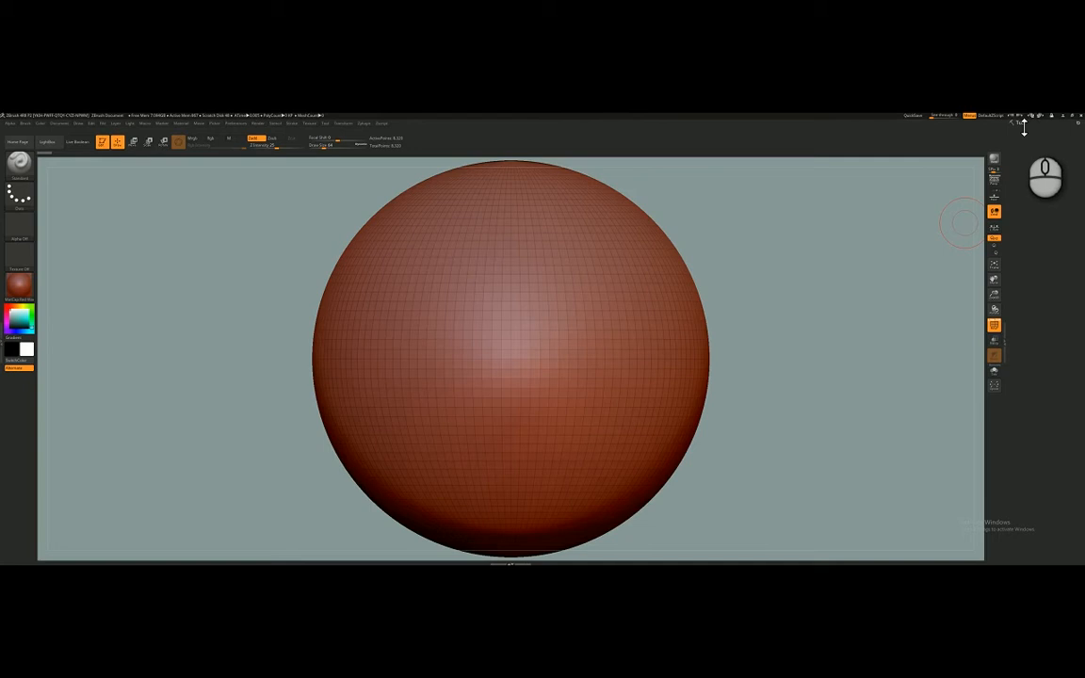
Expand the docked Tool palette, and hide and show its tray twice.
click(1022, 124)
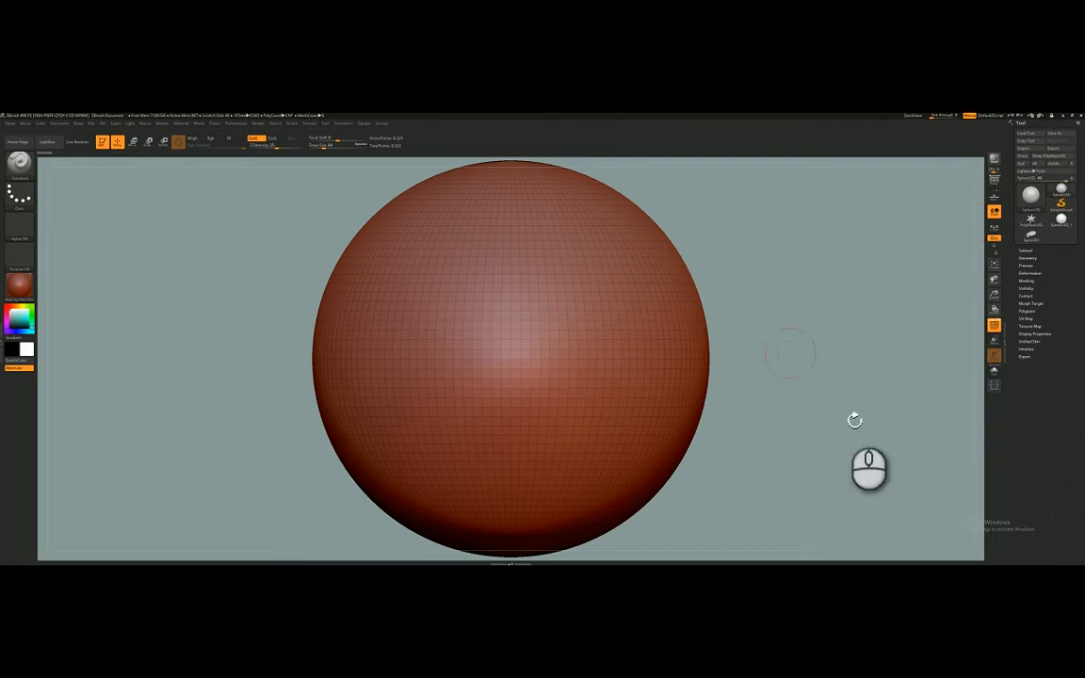
click(1006, 344)
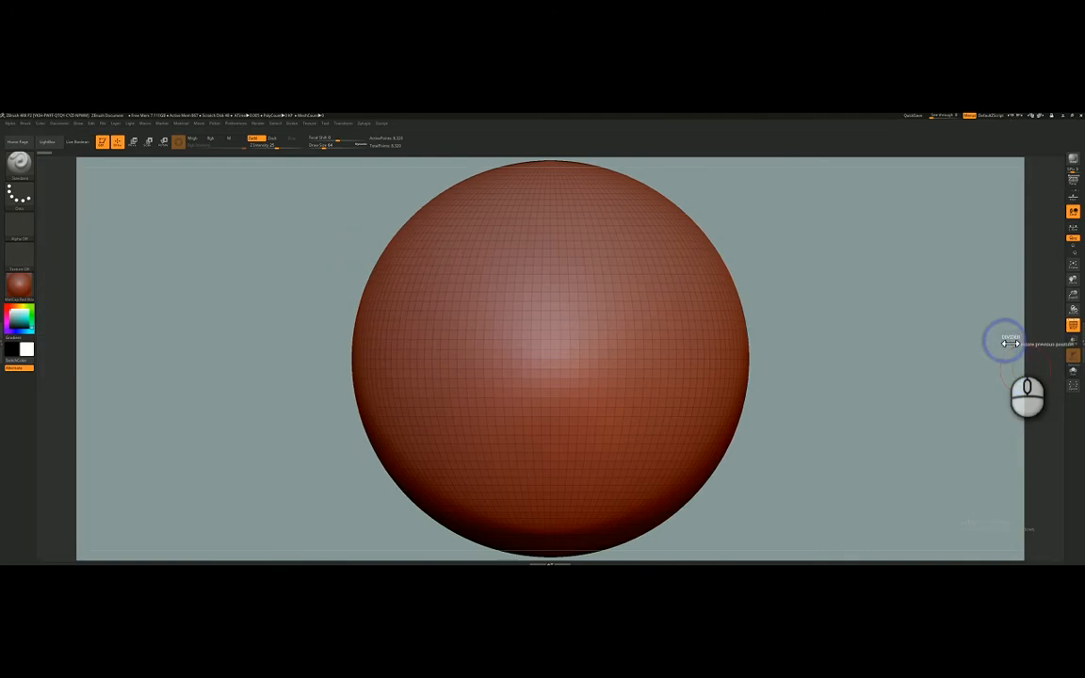
click(1081, 341)
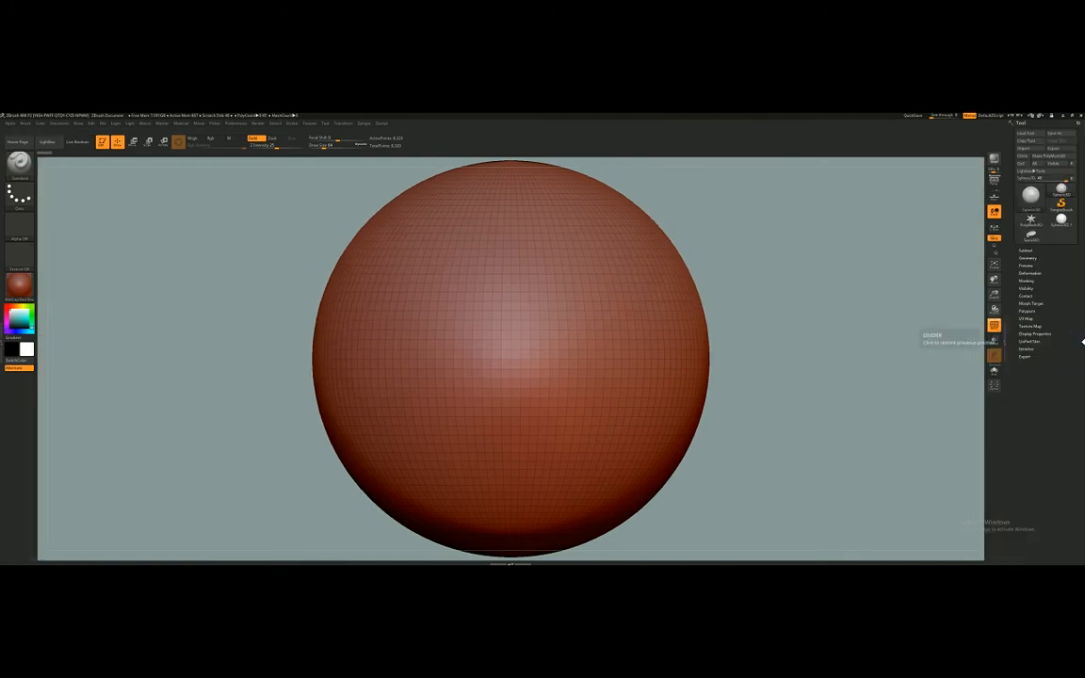
click(1005, 339)
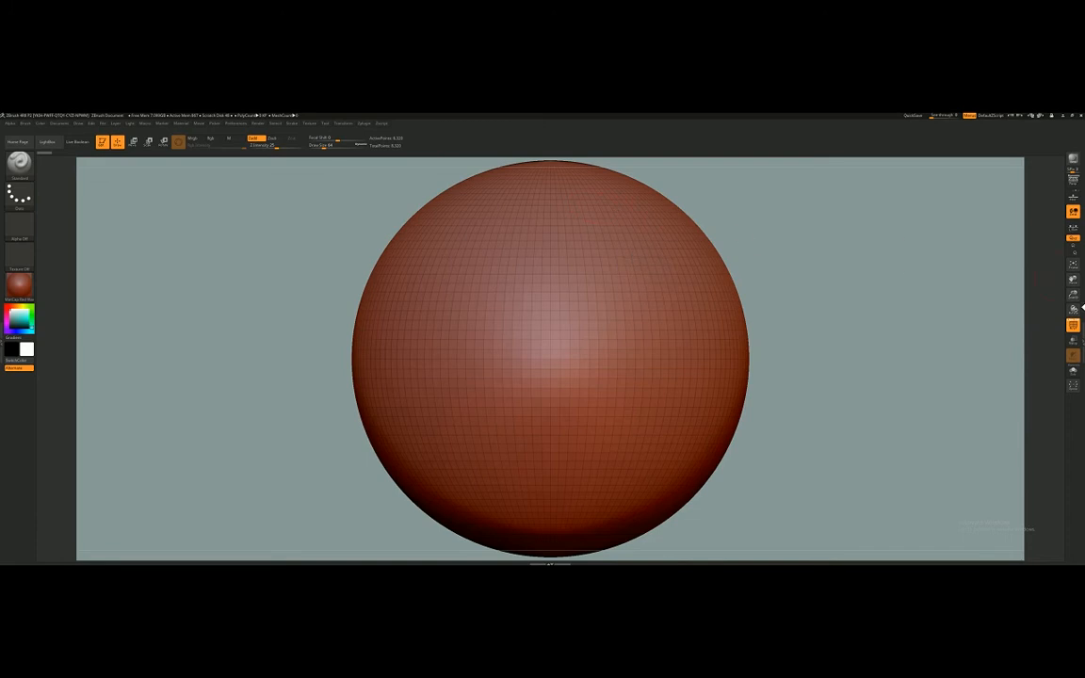
click(1081, 342)
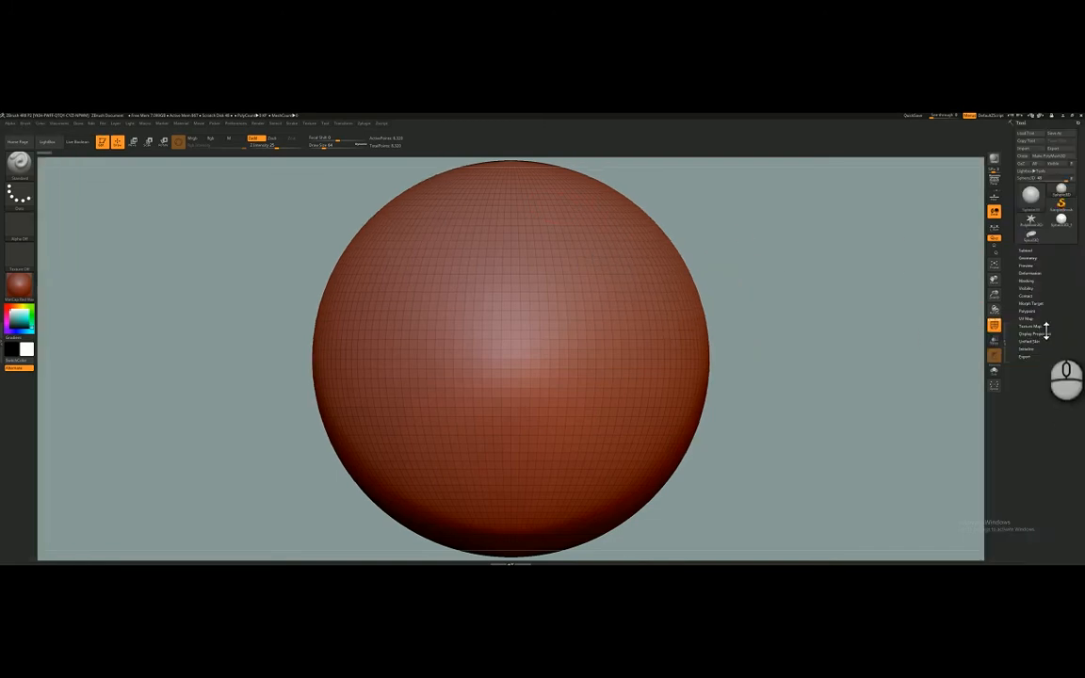
Toggle the Tool palette between collapsed and expanded, leaving it collapsed.
click(1029, 123)
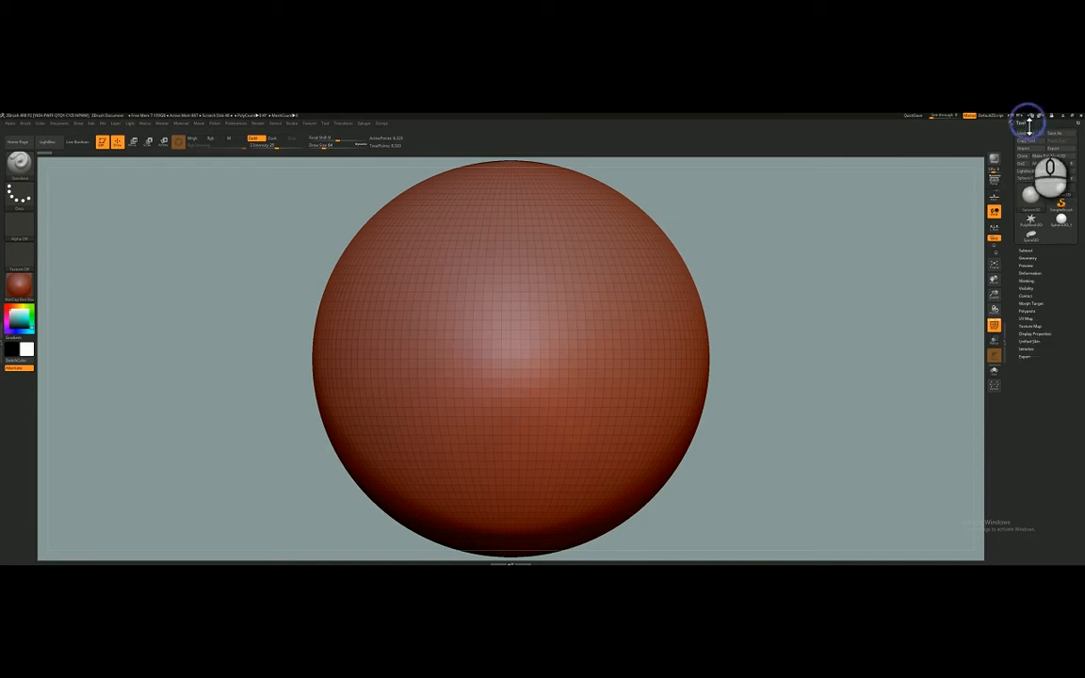
click(1029, 123)
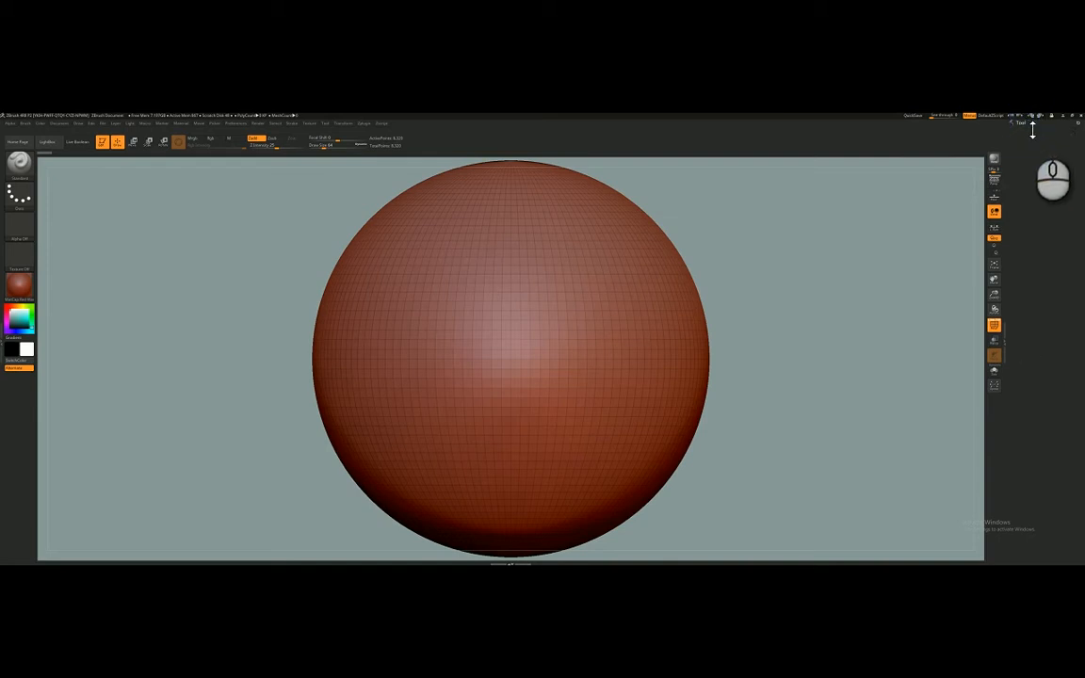
click(1030, 124)
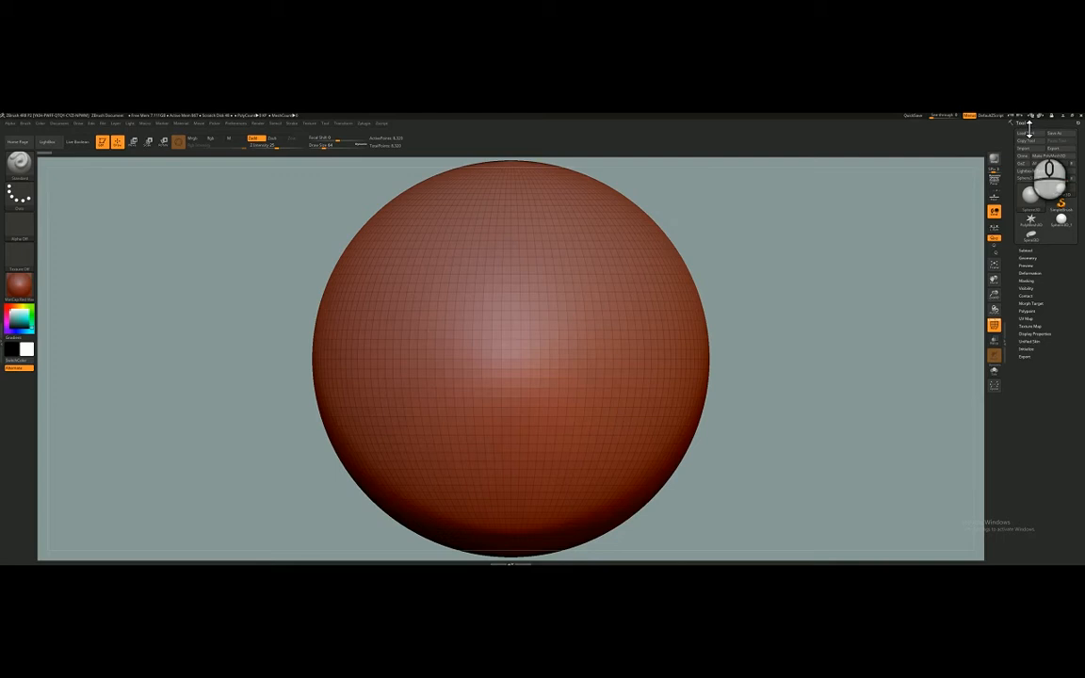
click(1028, 124)
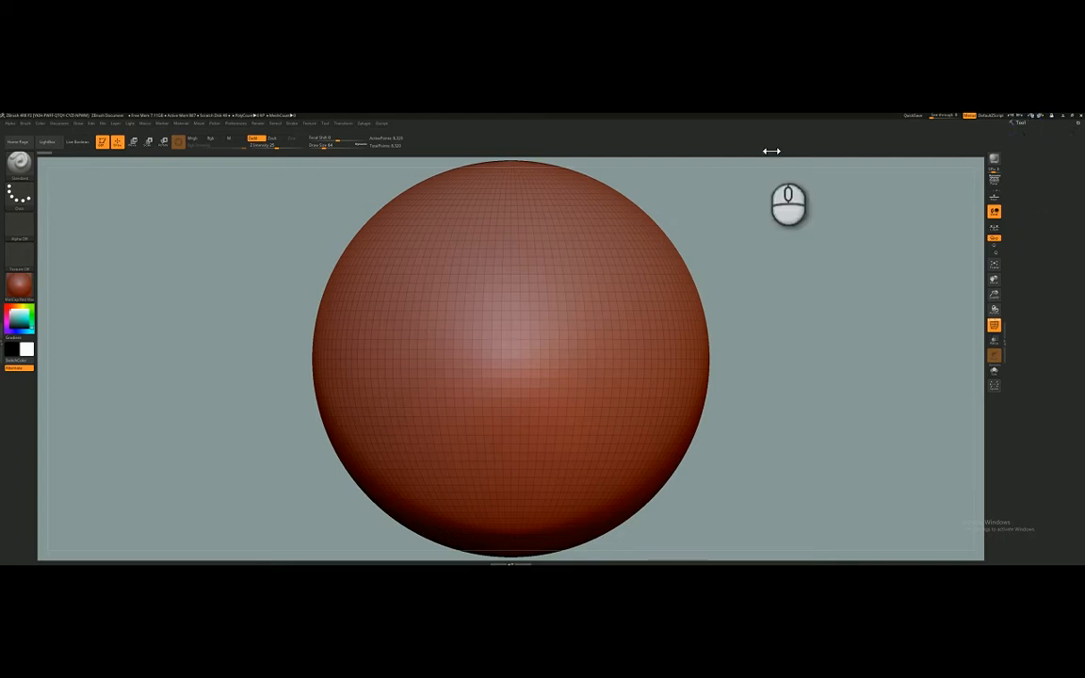
Dock the Zplugin and Preferences palettes in the tray beneath Tool, collapsing Zplugin.
click(364, 124)
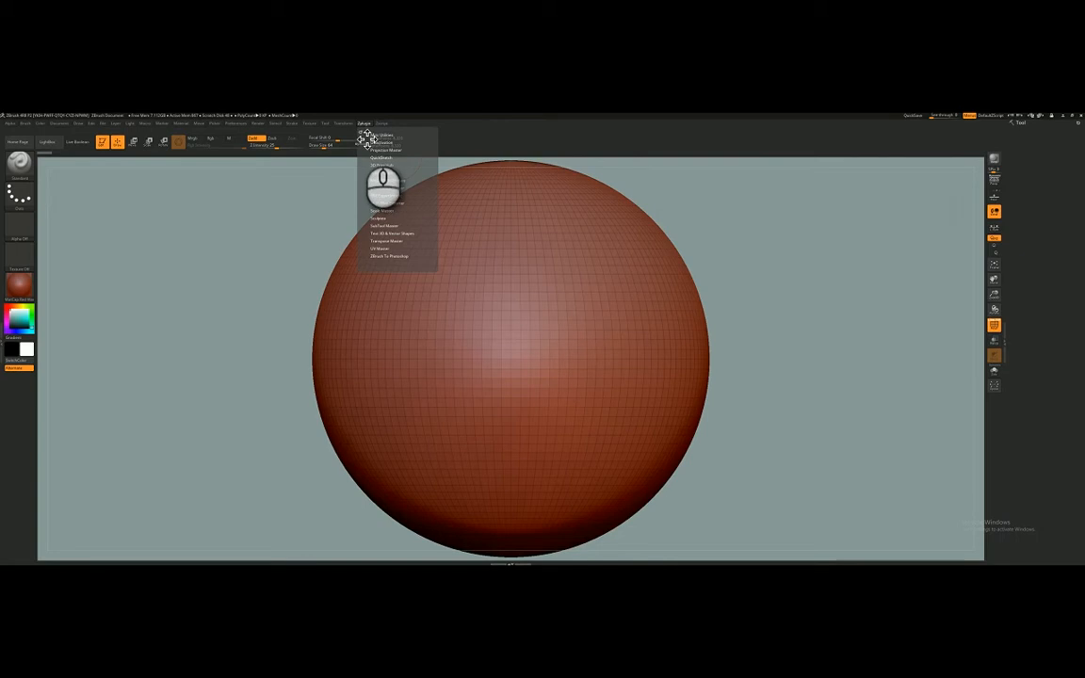
drag(367, 140, 1034, 234)
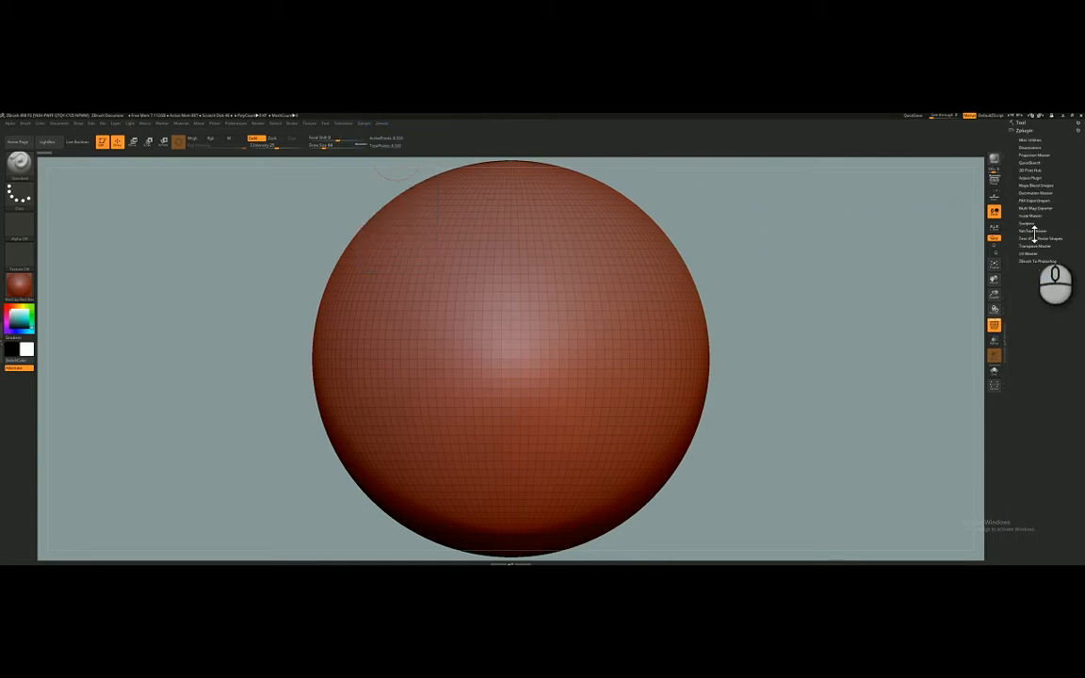
click(1030, 130)
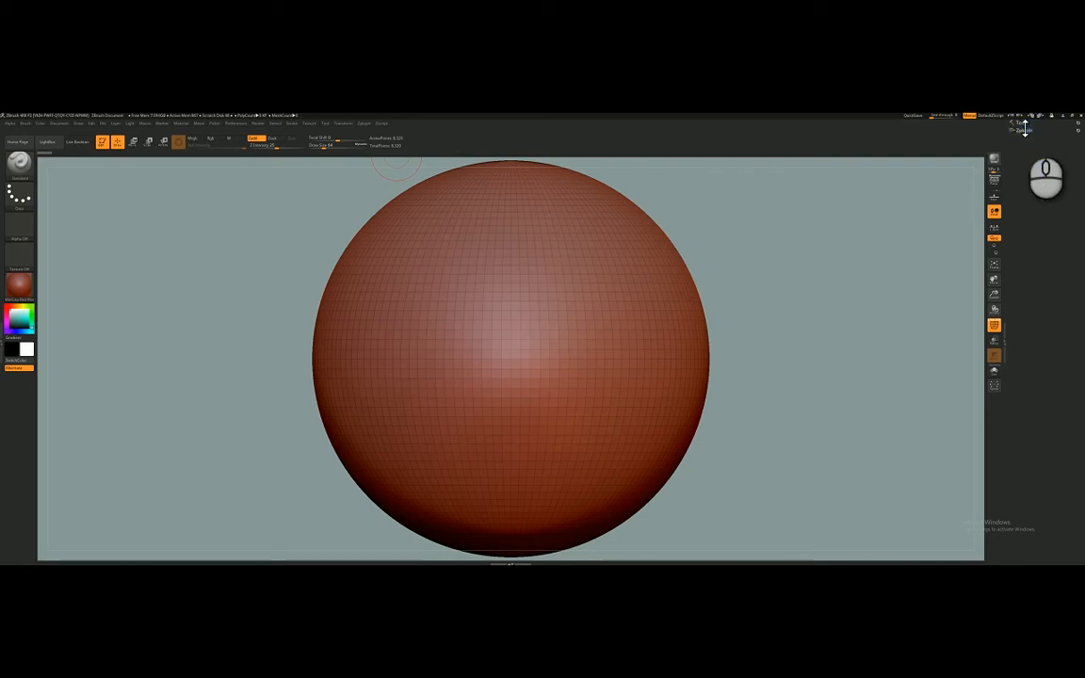
click(235, 124)
drag(235, 138, 1024, 209)
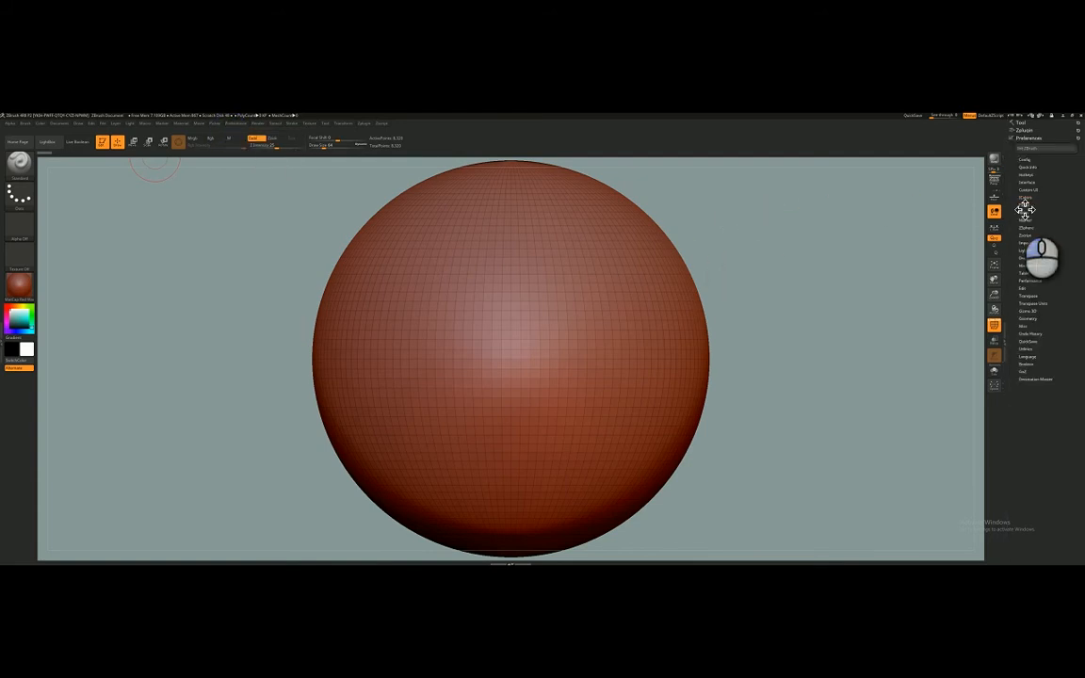
Expand and collapse the docked Zplugin, Preferences and Tool palettes, leaving only the collapsed Tool palette in the tray.
click(1026, 131)
click(1026, 131)
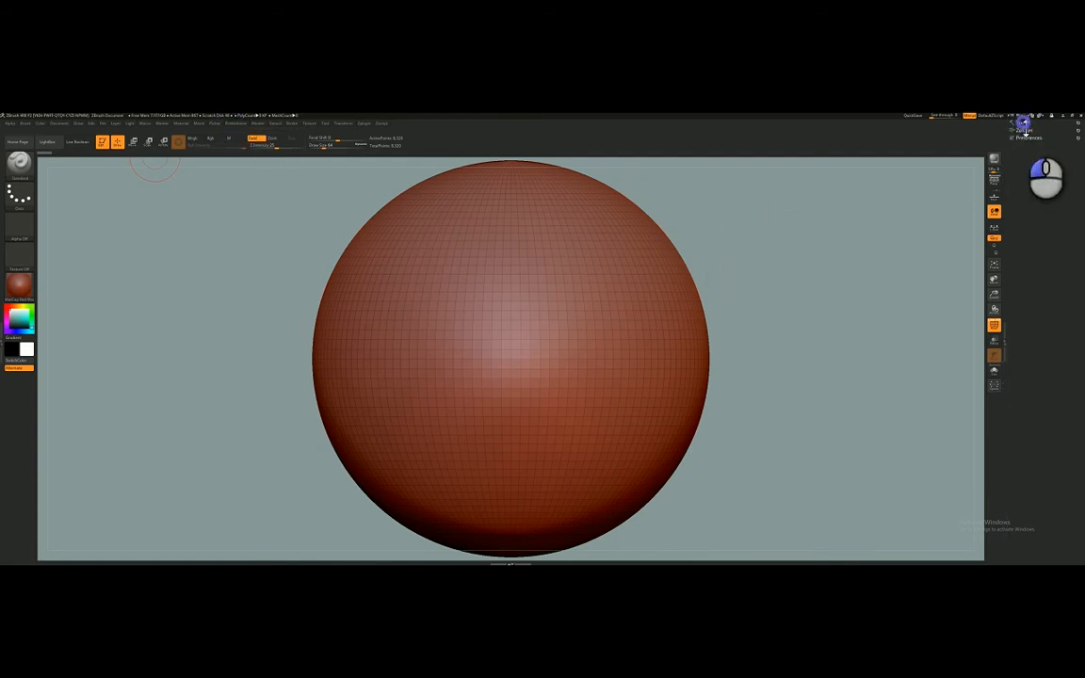
click(1025, 131)
click(1025, 131)
click(1024, 131)
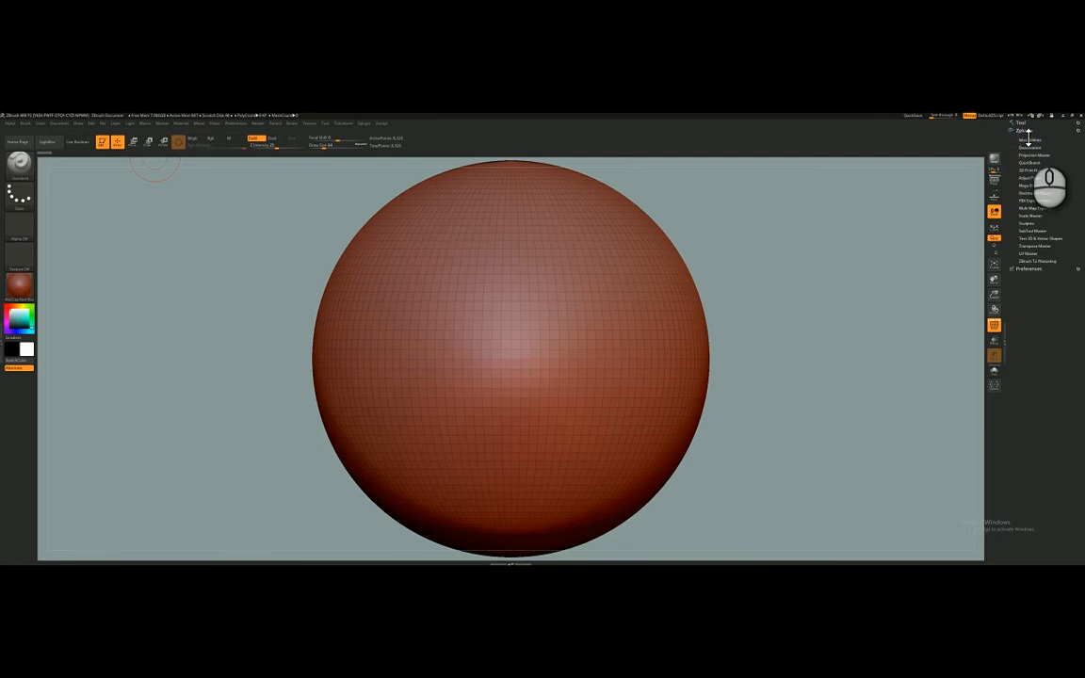
click(1026, 131)
click(1027, 138)
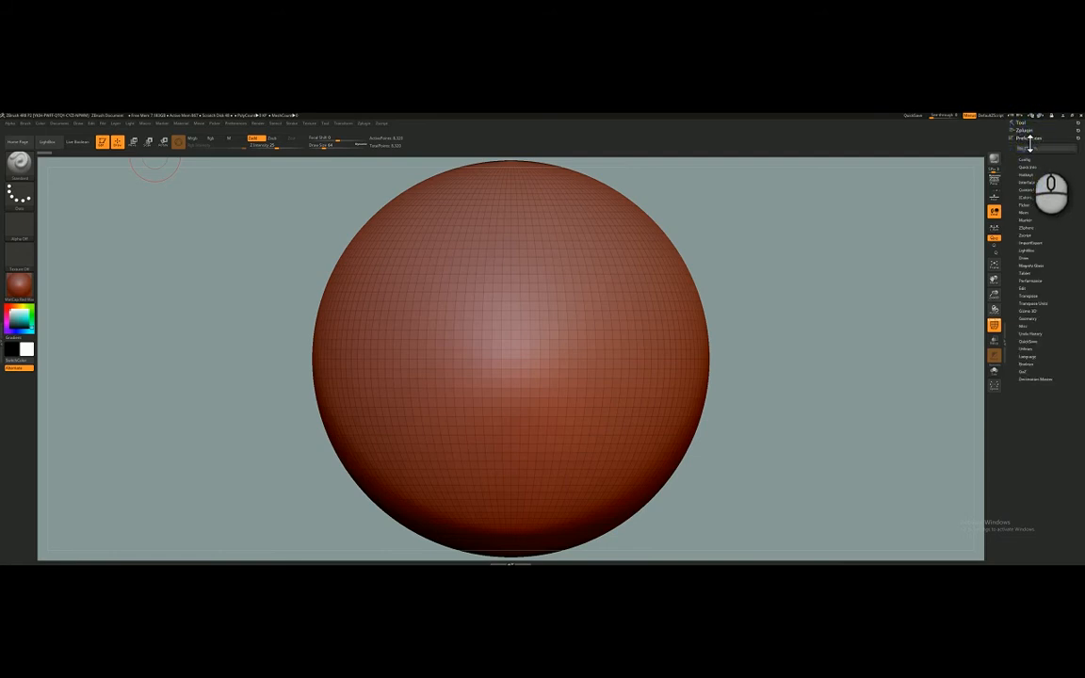
click(1029, 138)
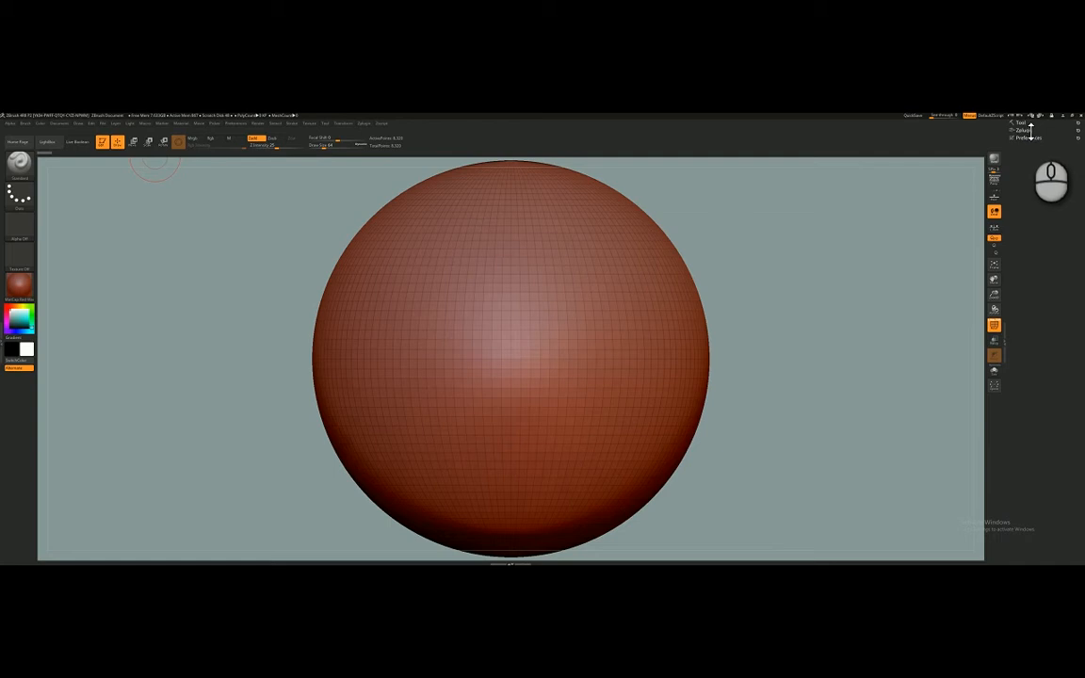
click(1024, 122)
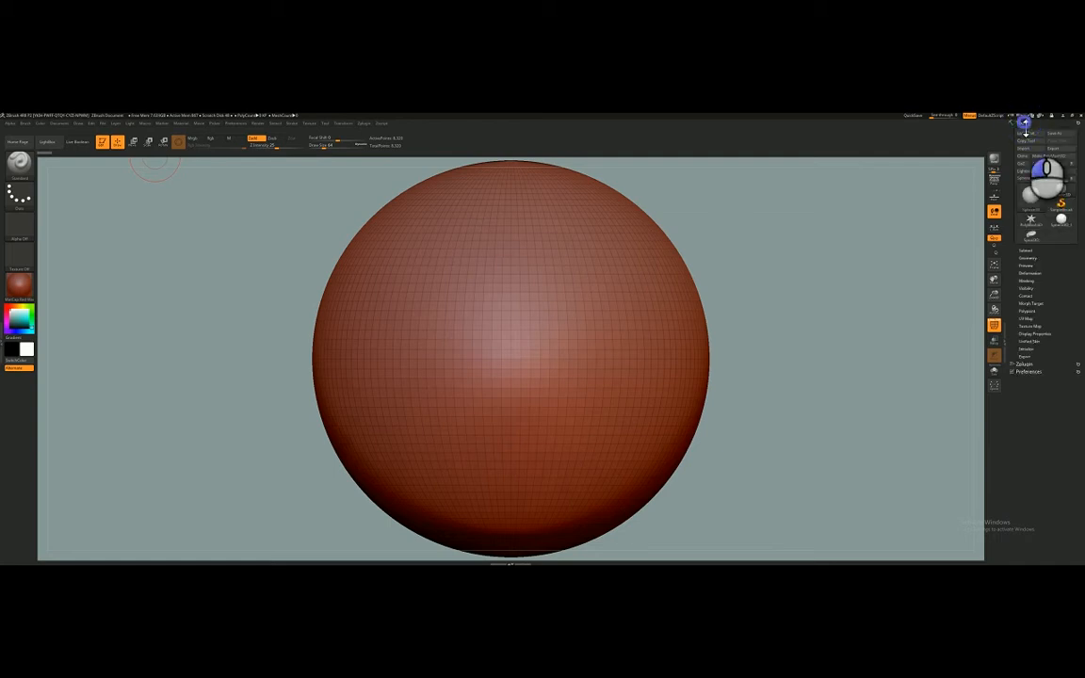
click(1025, 123)
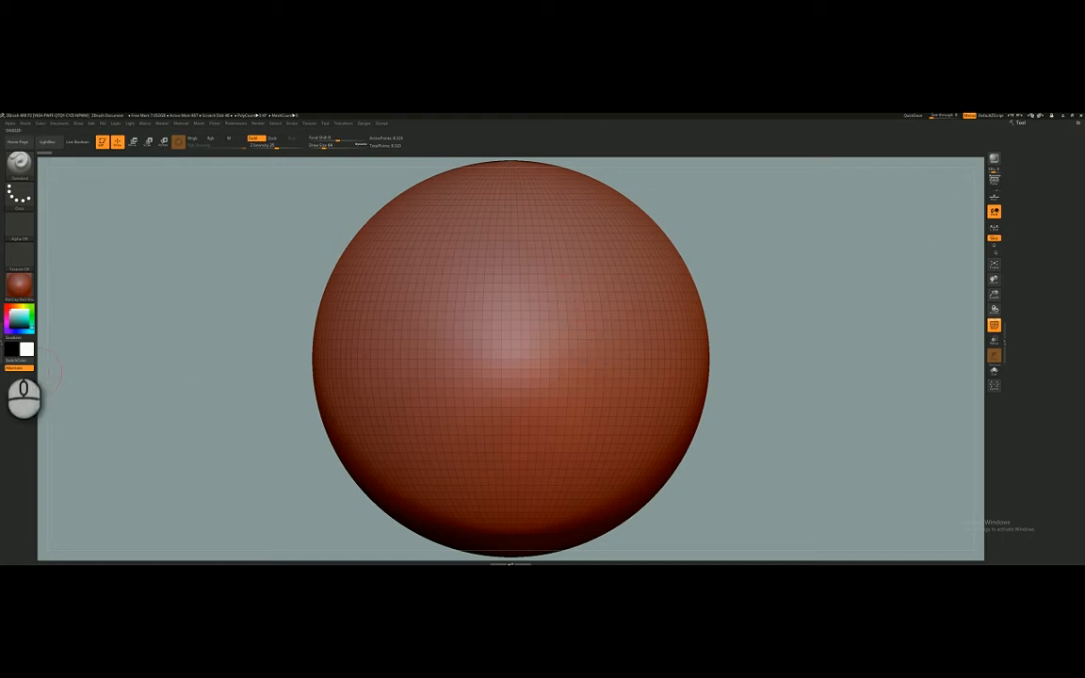
Open the tray beside the brush settings, remove the Material palette from it, and close the emptied tray.
click(19, 341)
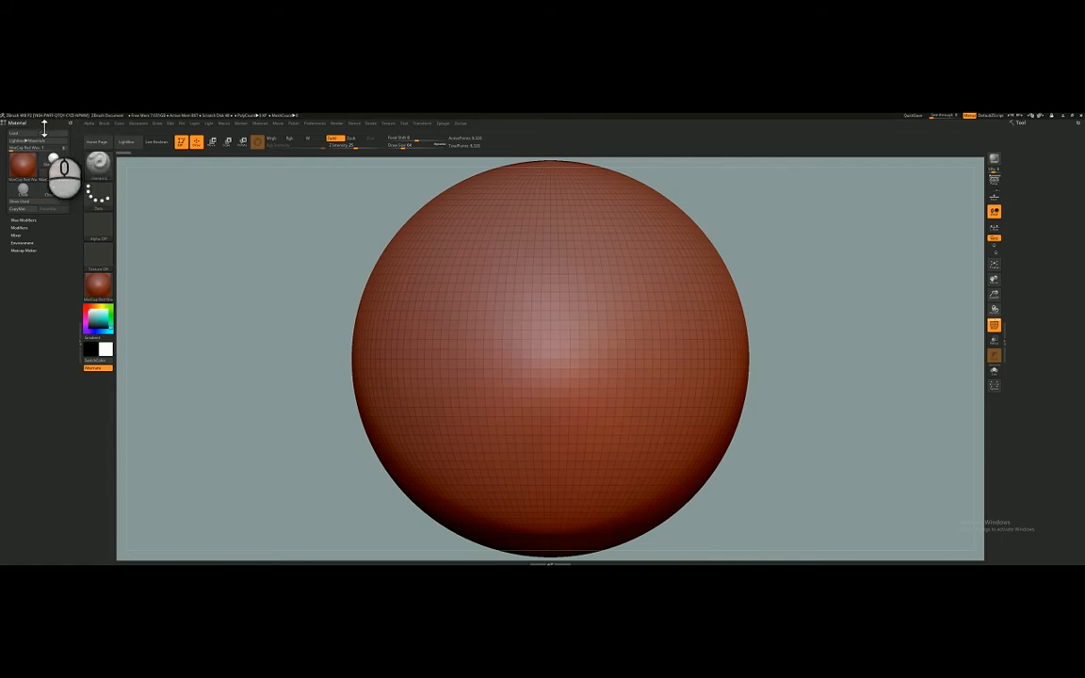
click(42, 123)
click(43, 123)
click(42, 124)
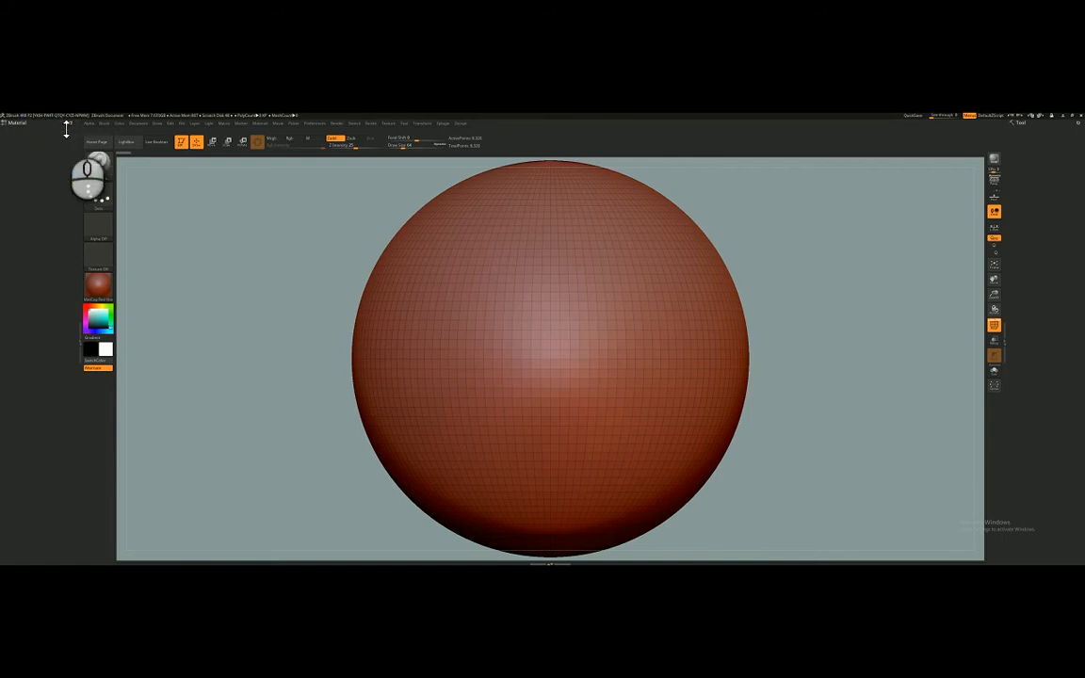
click(69, 124)
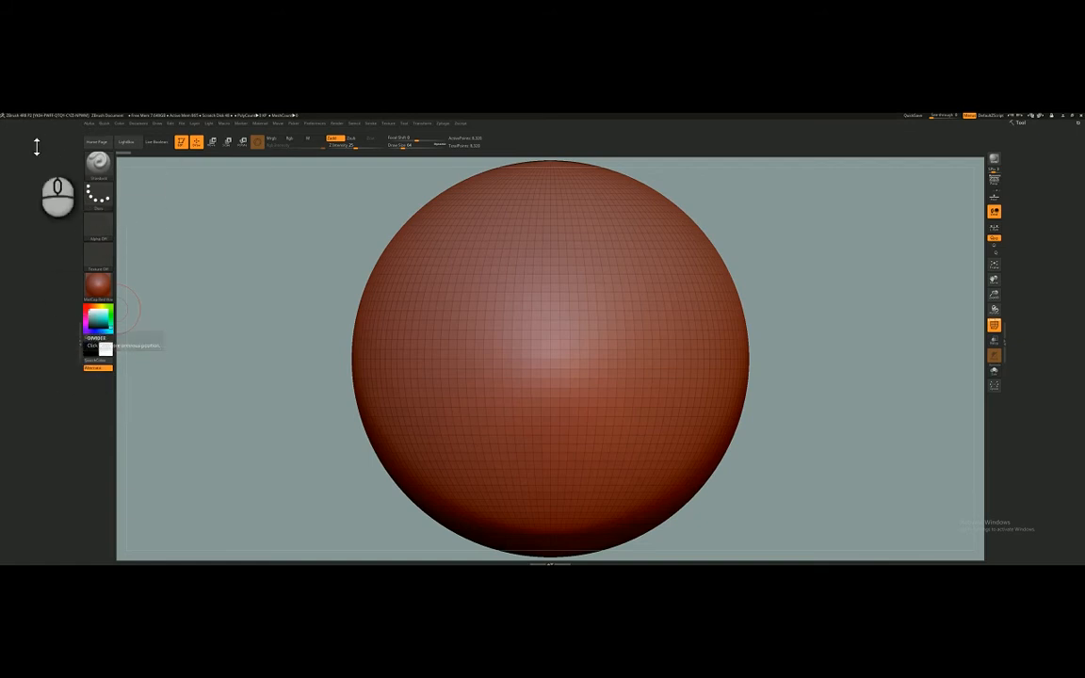
click(89, 346)
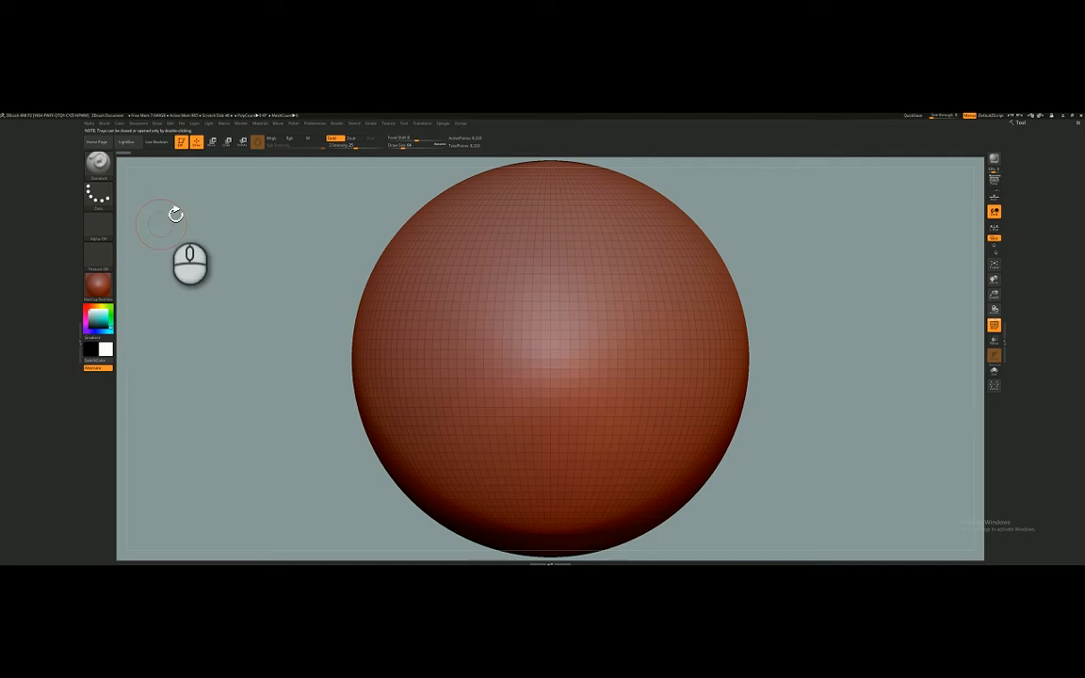
double_click(97, 341)
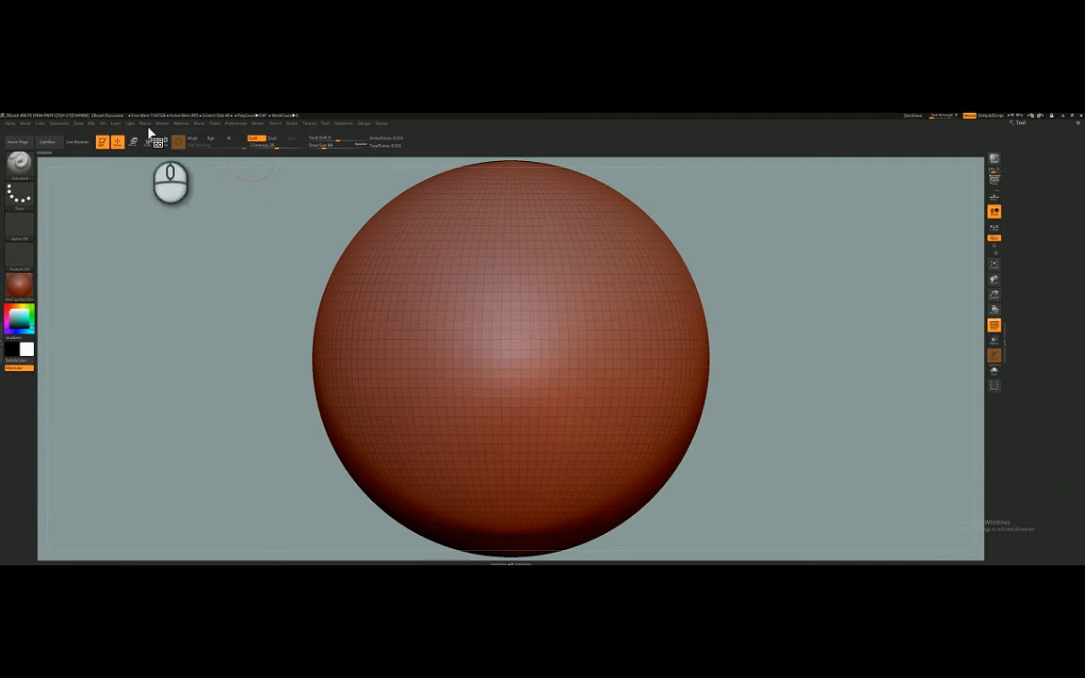
Open the tray beneath the canvas and close it again.
click(178, 140)
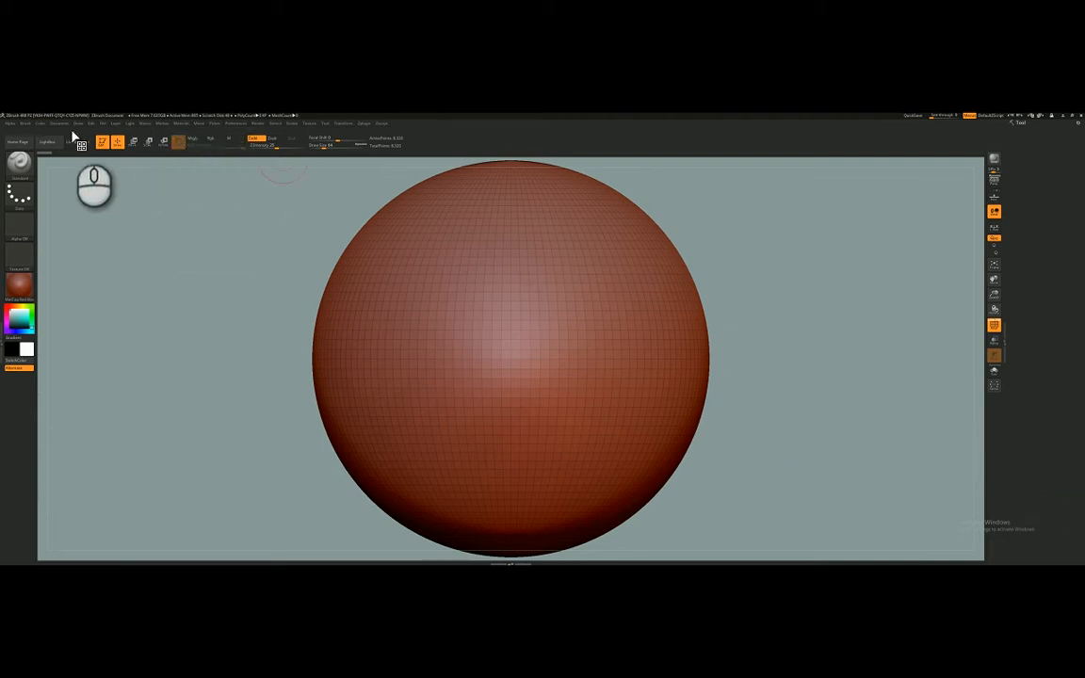
click(512, 564)
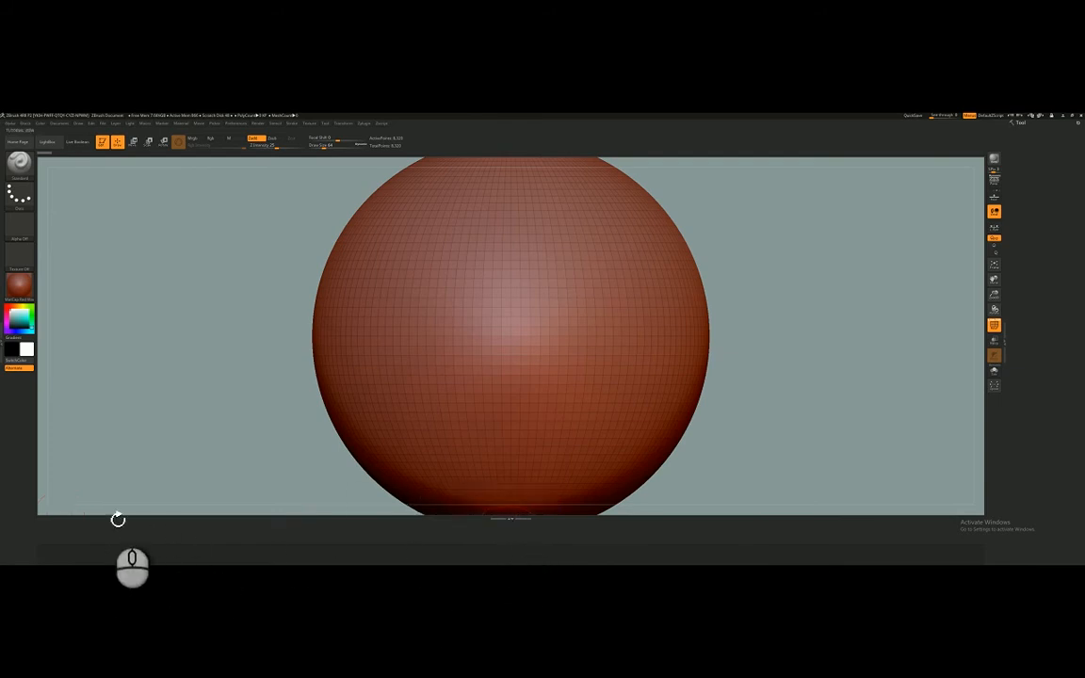
click(511, 517)
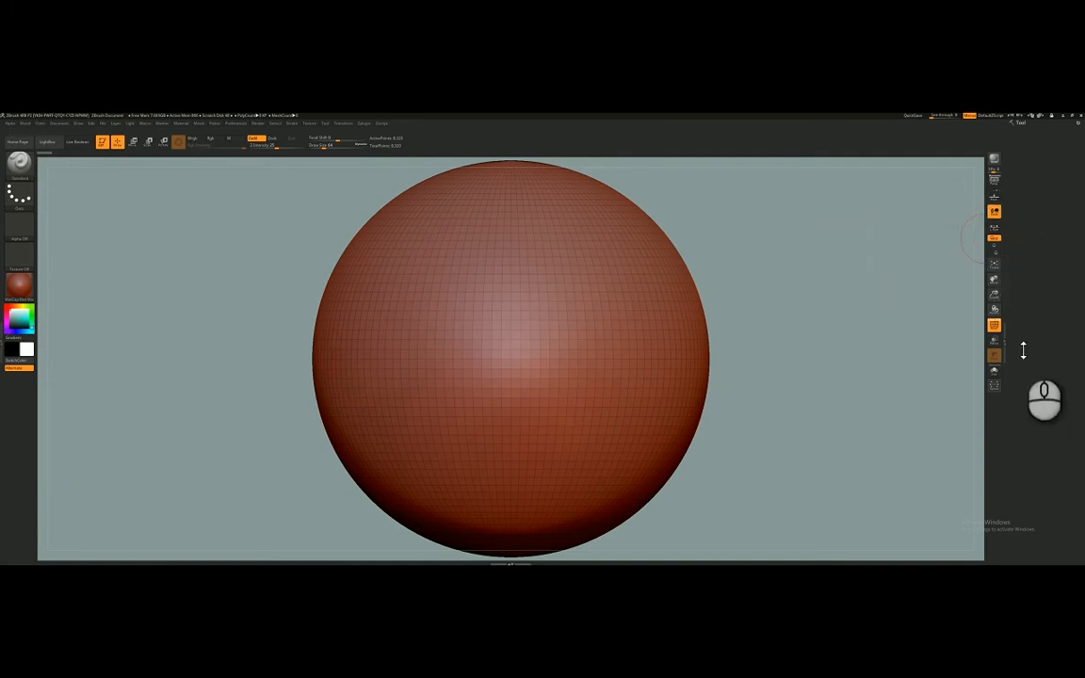
Expand the Tool palette, and shift and rotate the view of the sphere slightly.
click(1033, 122)
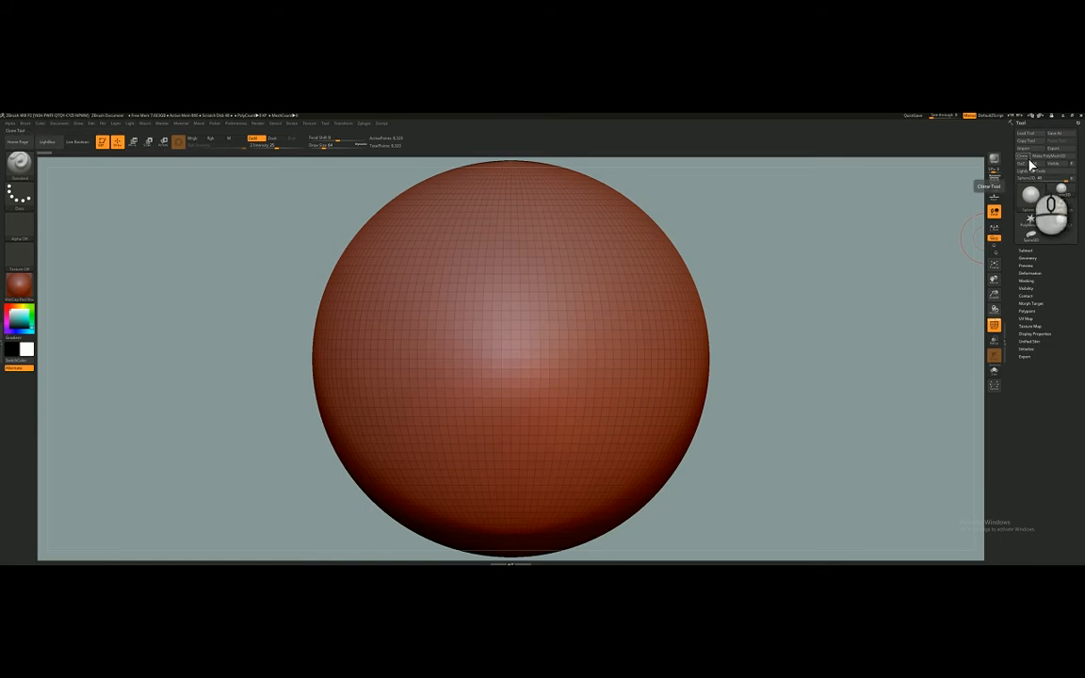
mouse_move(1031, 192)
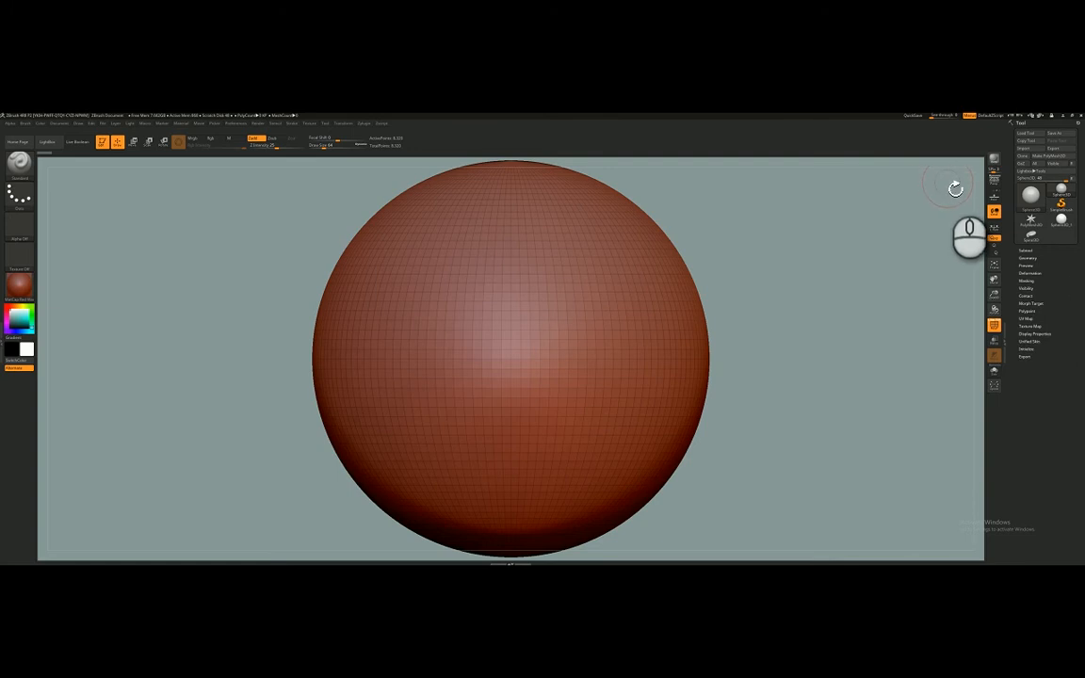
drag(794, 281, 775, 296)
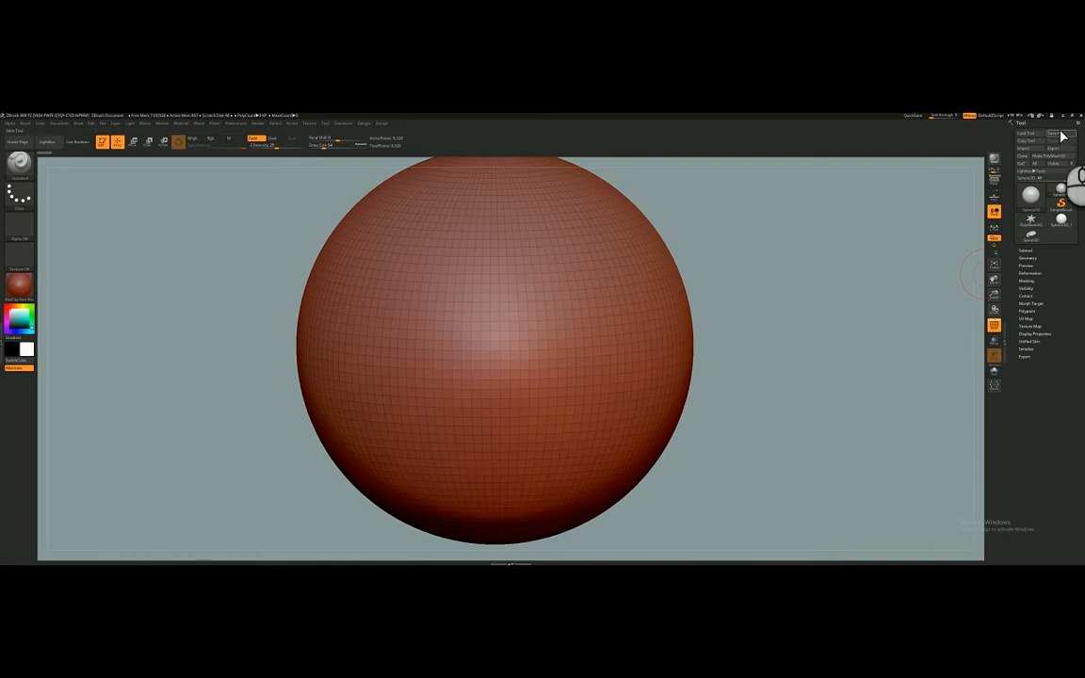
drag(826, 322, 823, 312)
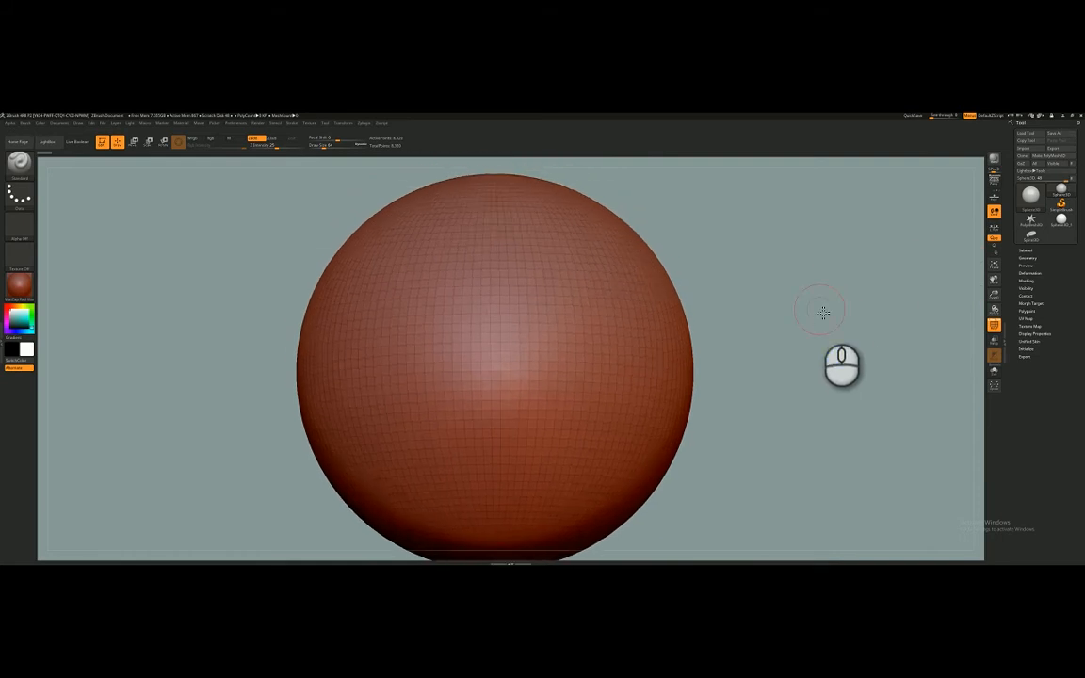
Open the Save As dialog for the project and cancel it without saving.
click(101, 125)
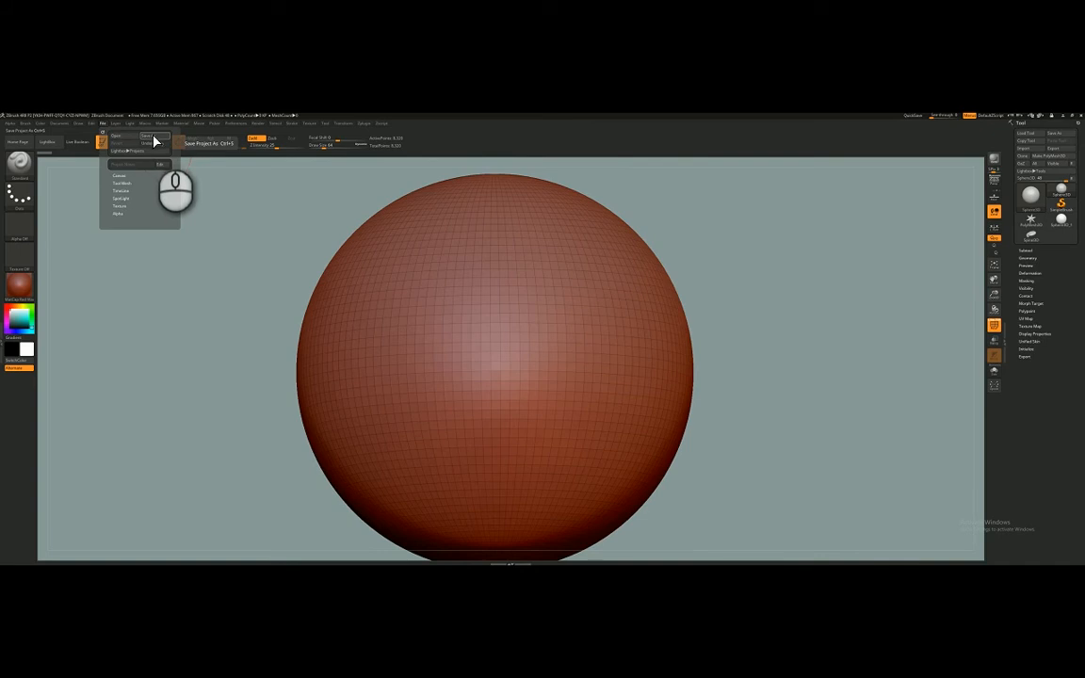
click(105, 125)
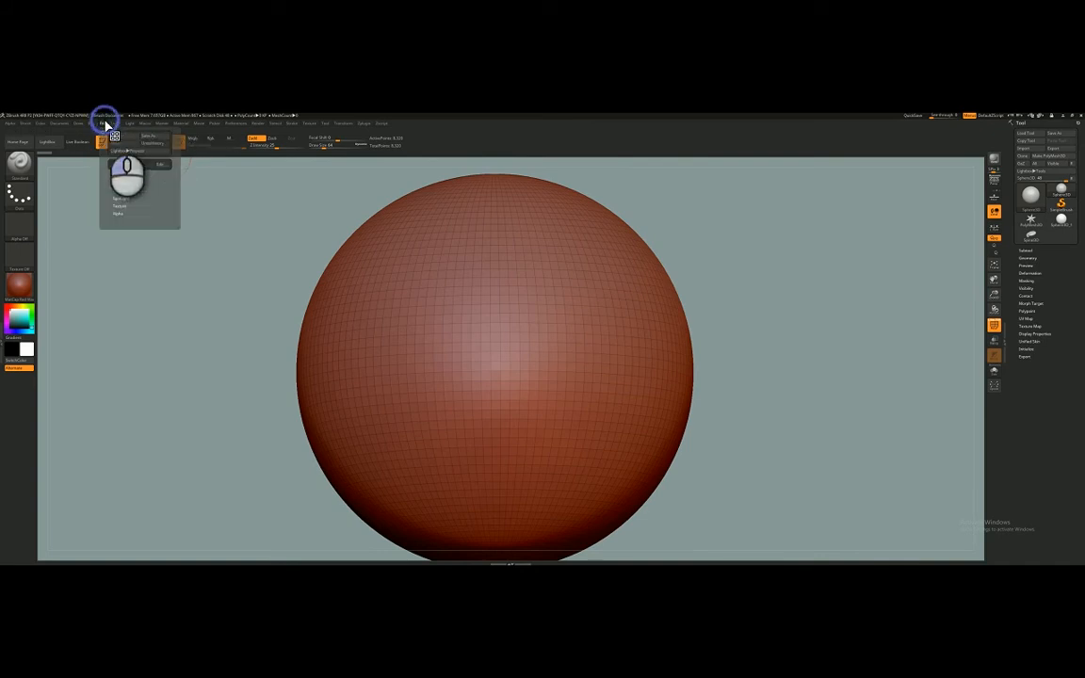
click(166, 141)
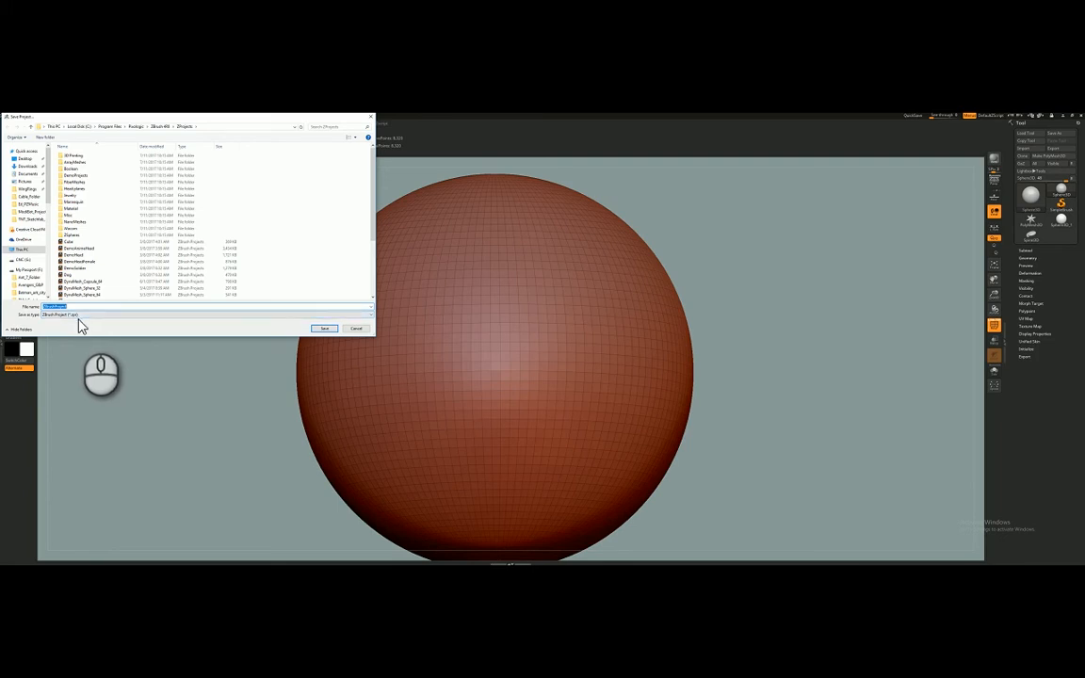
click(362, 329)
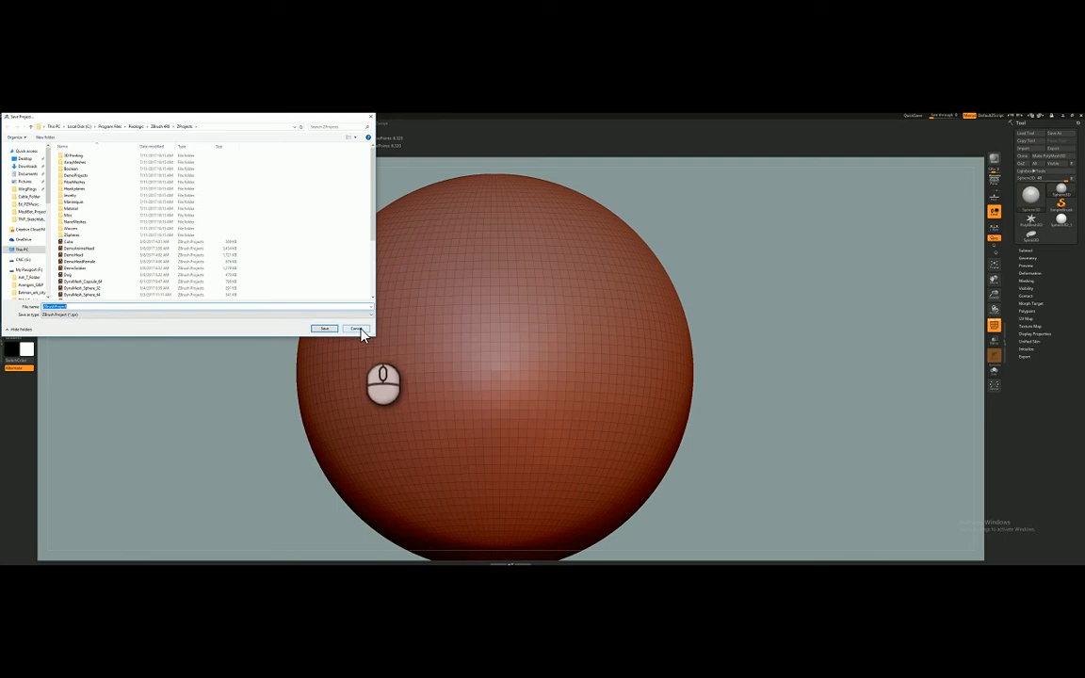
Dismiss the project save dialog, and open the Save As dialog for the active tool and cancel it without saving.
click(357, 328)
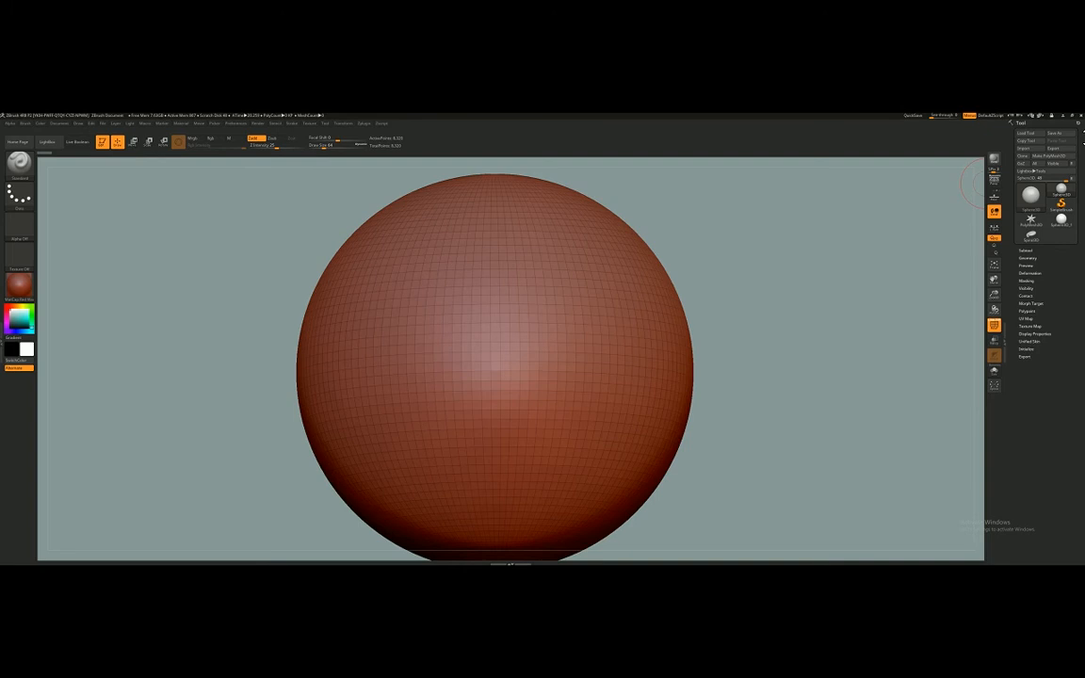
click(1059, 139)
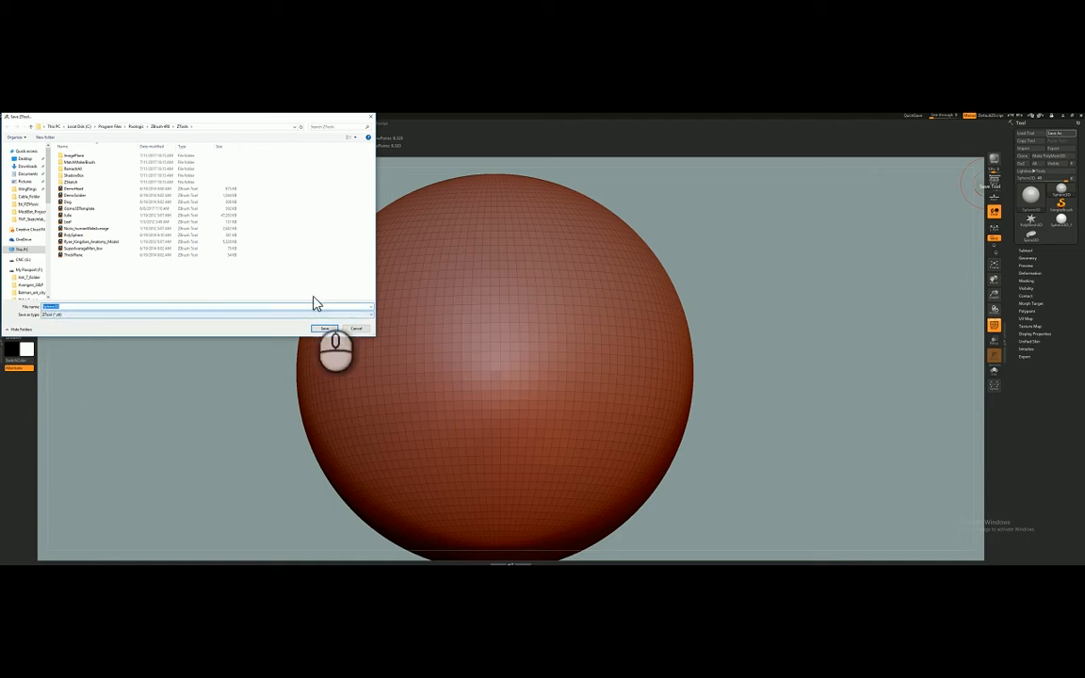
click(356, 330)
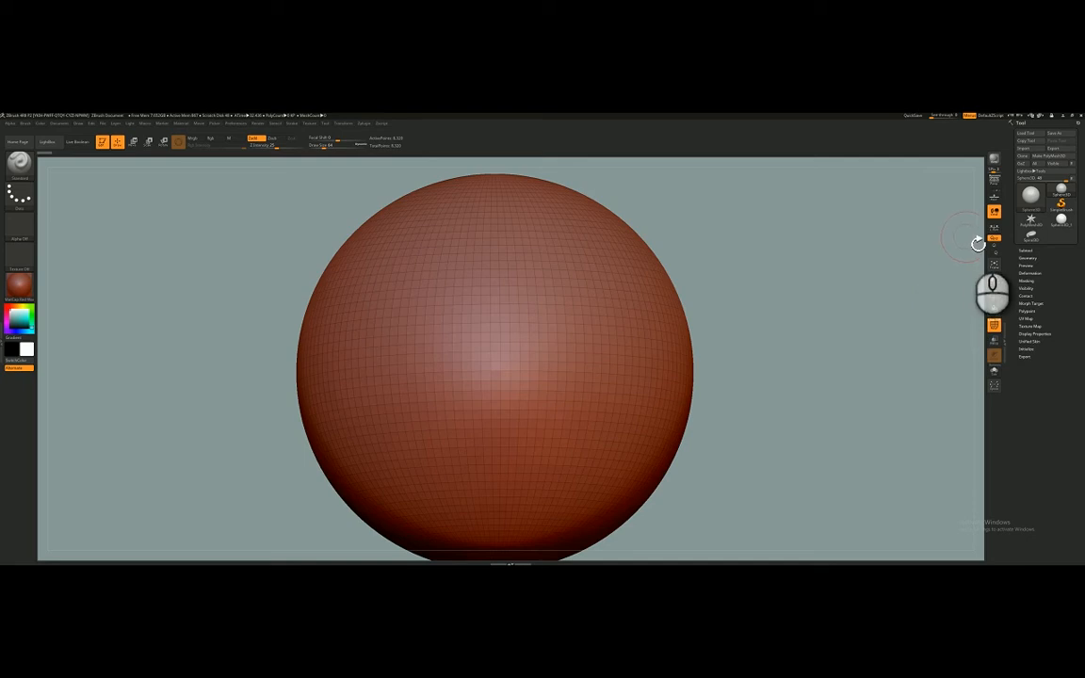
Load the Dog tool file from the ZTools folder and rotate the model to a front view.
click(1032, 140)
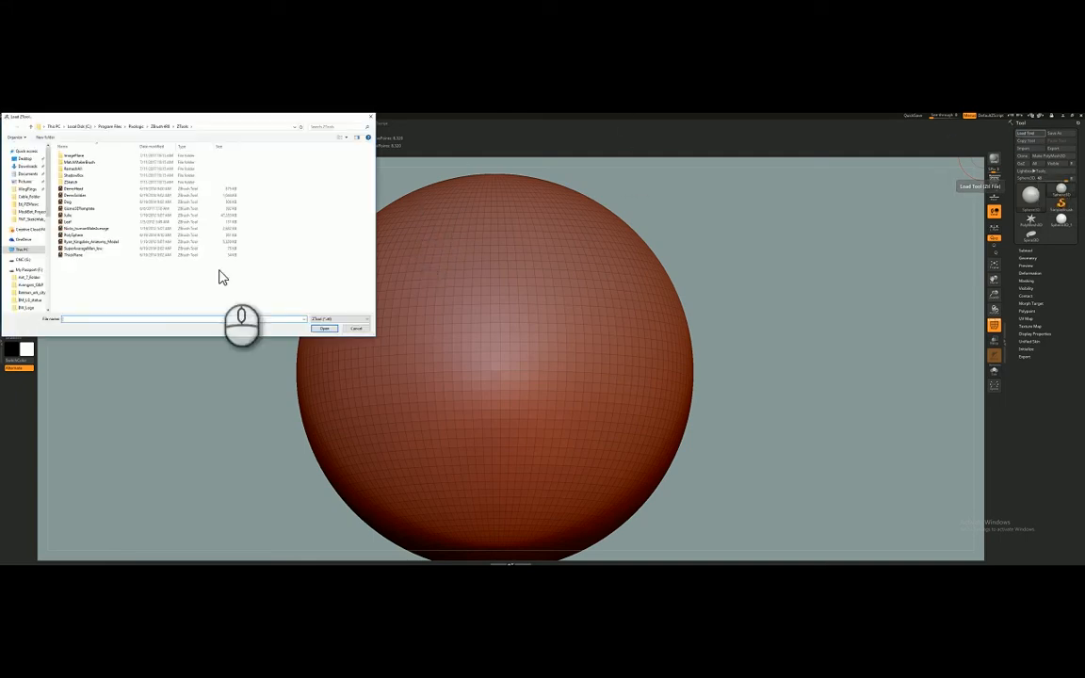
click(69, 202)
click(325, 330)
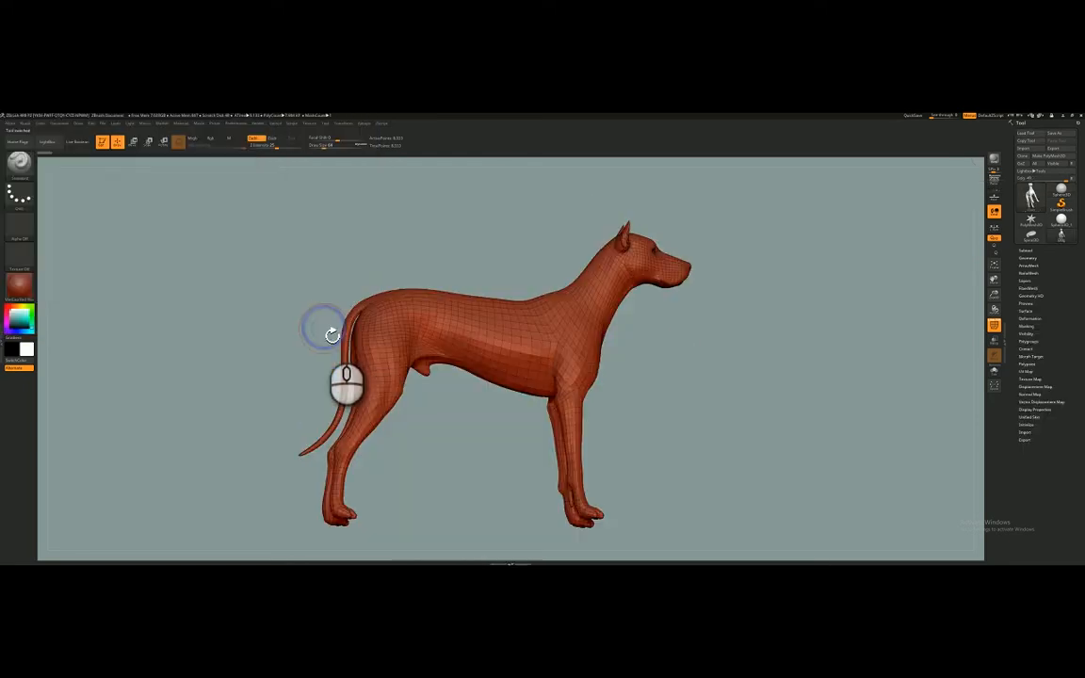
drag(833, 370, 724, 343)
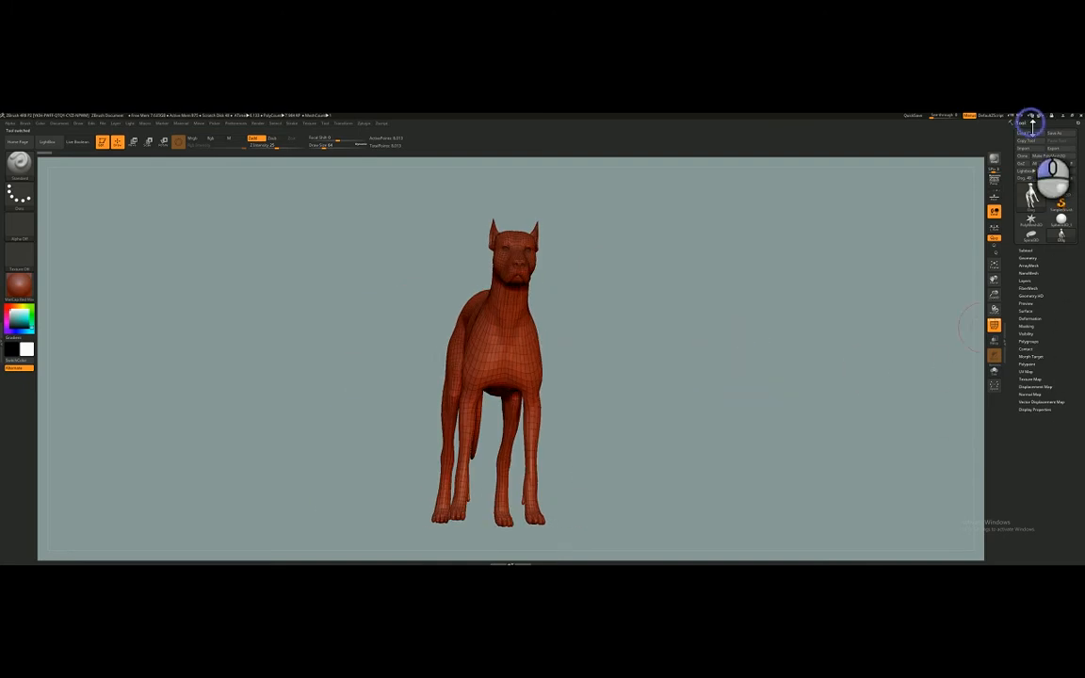
Collapse and re-expand the Tool palette twice while rotating the dog to view it from different sides.
click(1032, 123)
drag(947, 175, 770, 281)
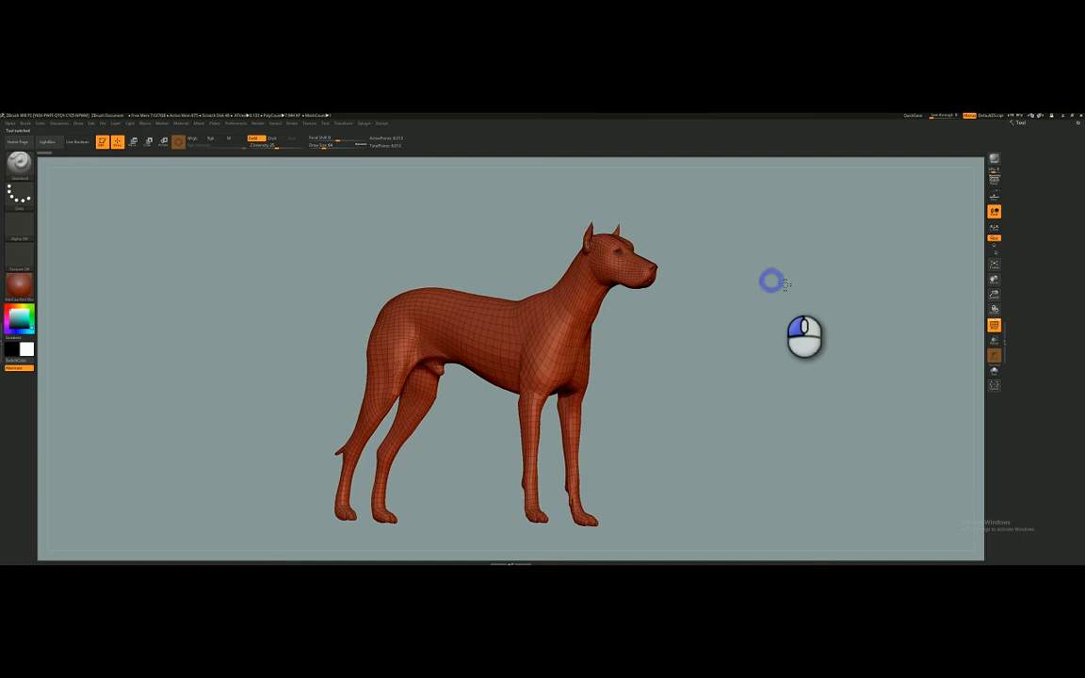
click(1033, 122)
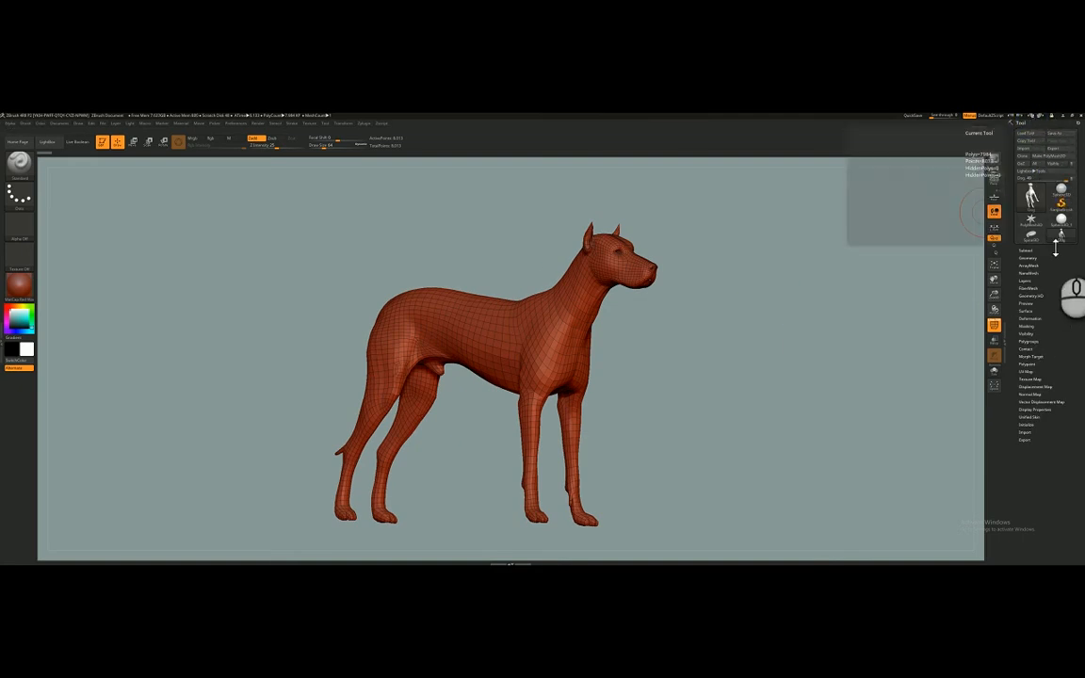
click(1033, 123)
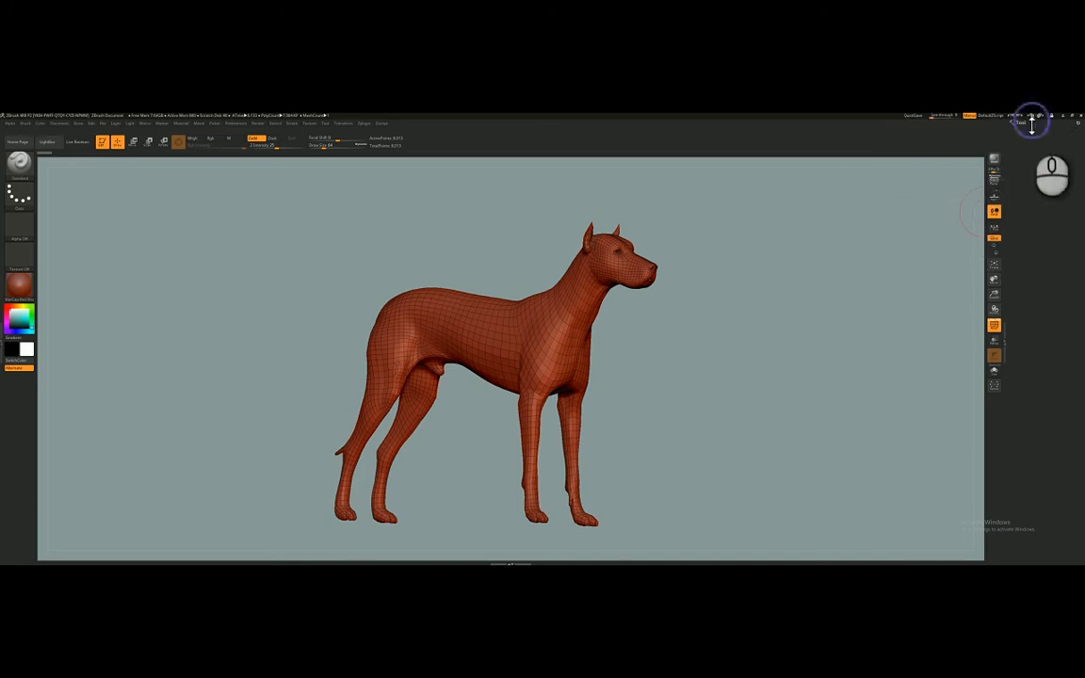
drag(737, 370, 762, 358)
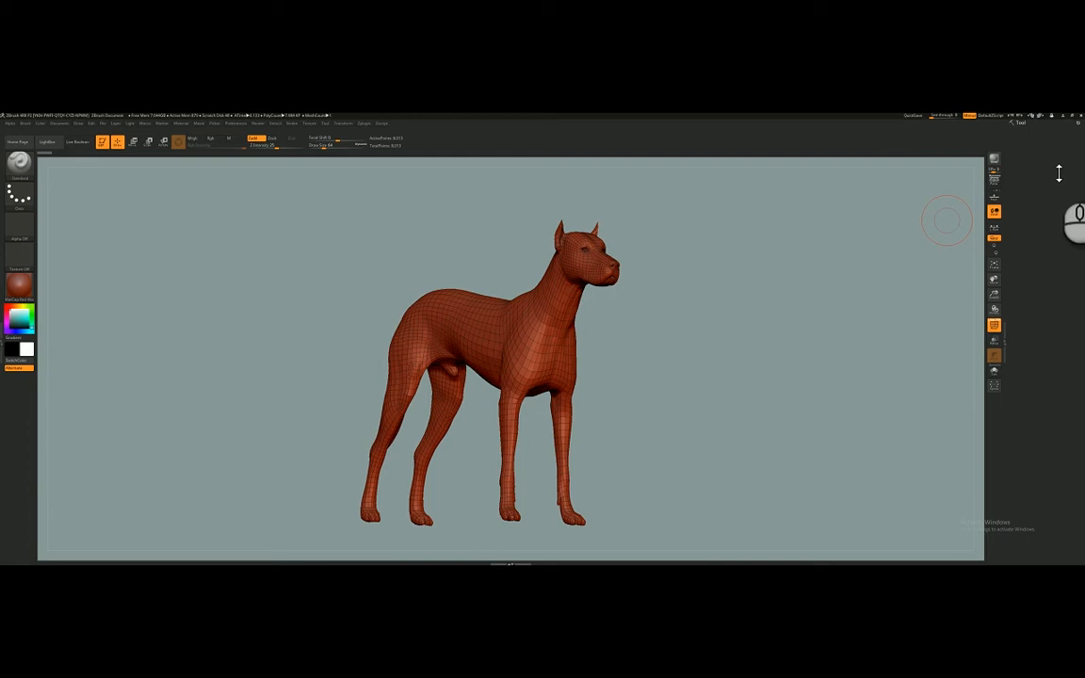
drag(660, 273, 405, 344)
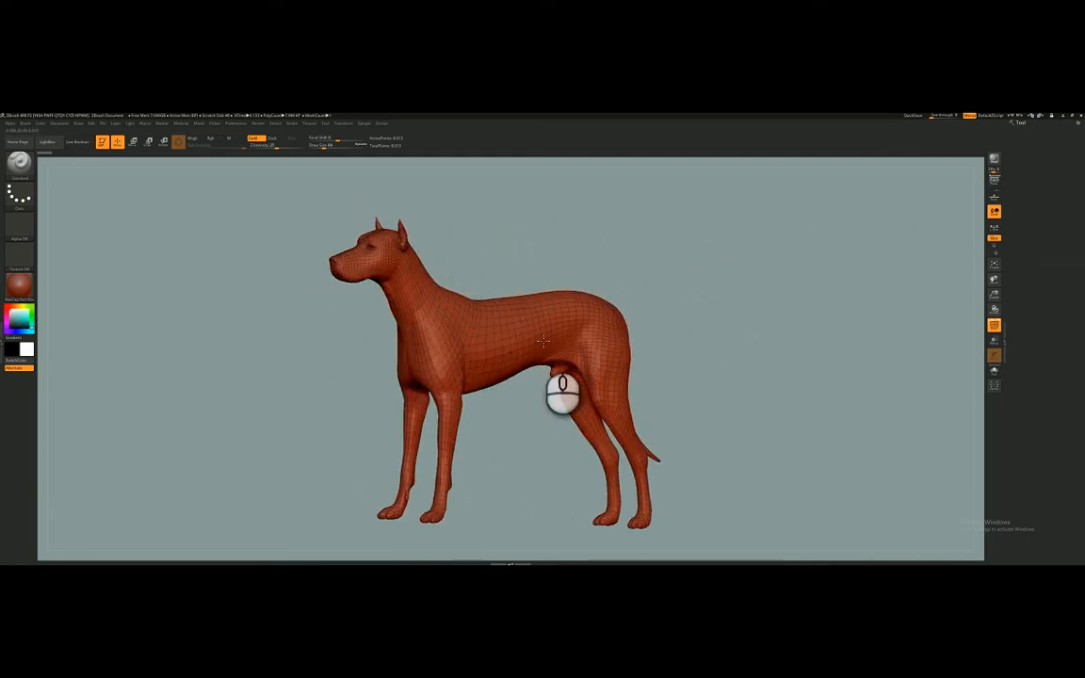
click(1038, 124)
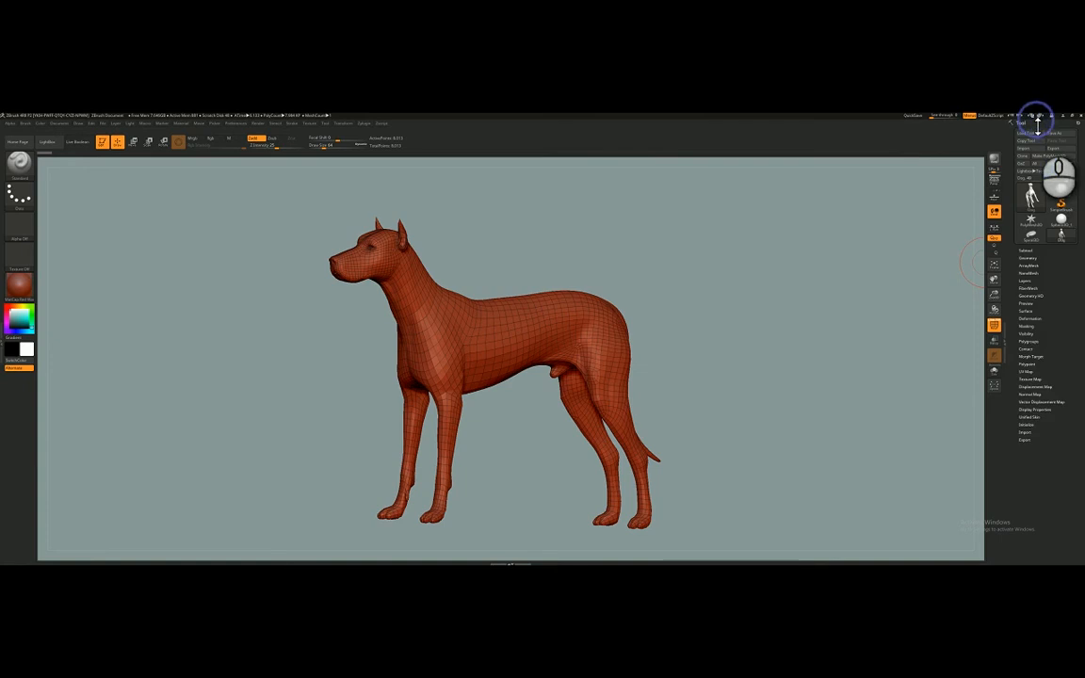
Expand the Subtool section of the Tool palette, and show the Geometry section in its place.
click(1026, 251)
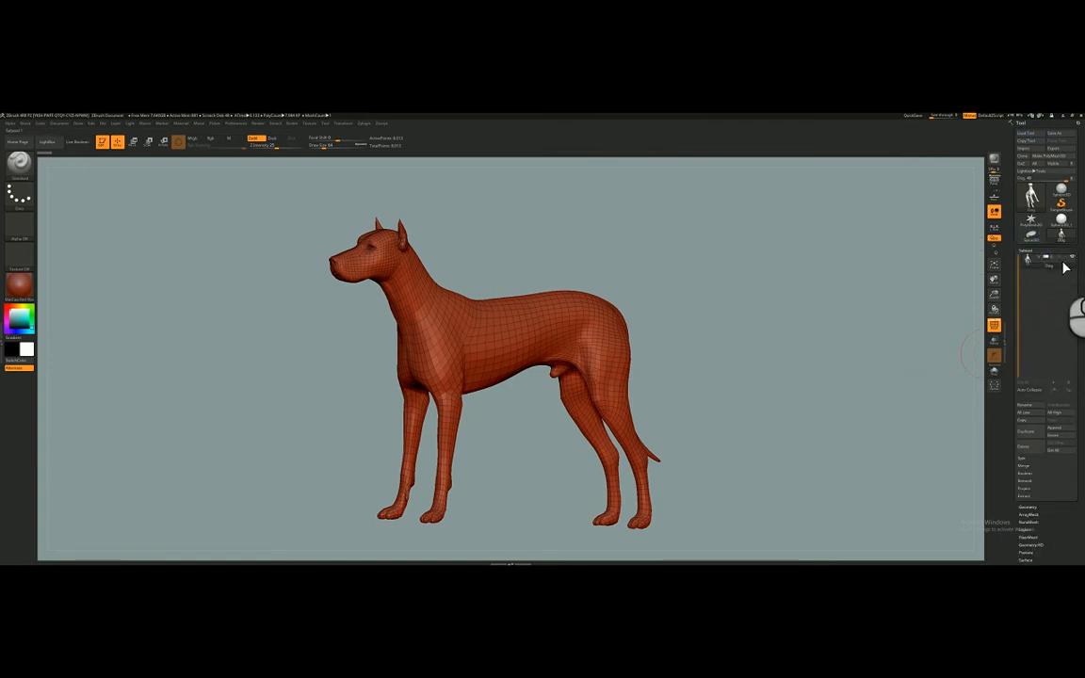
click(1048, 254)
click(1028, 296)
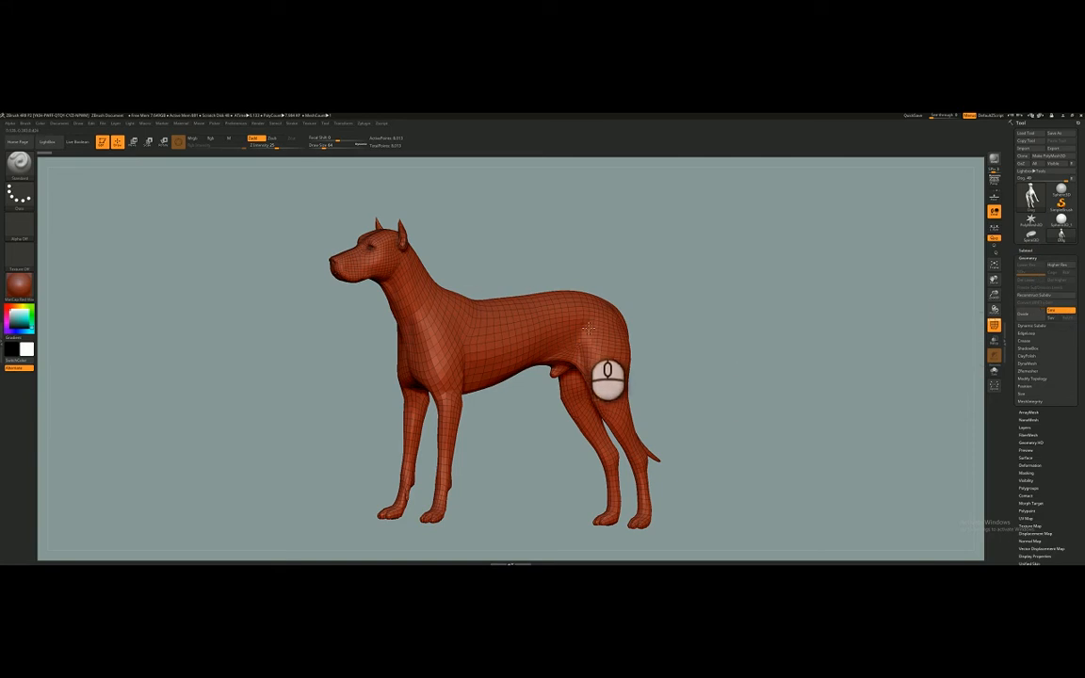
Subdivide the dog mesh up to subdivision level 4, and turn its polyframe display off and on again.
key(ctrl)
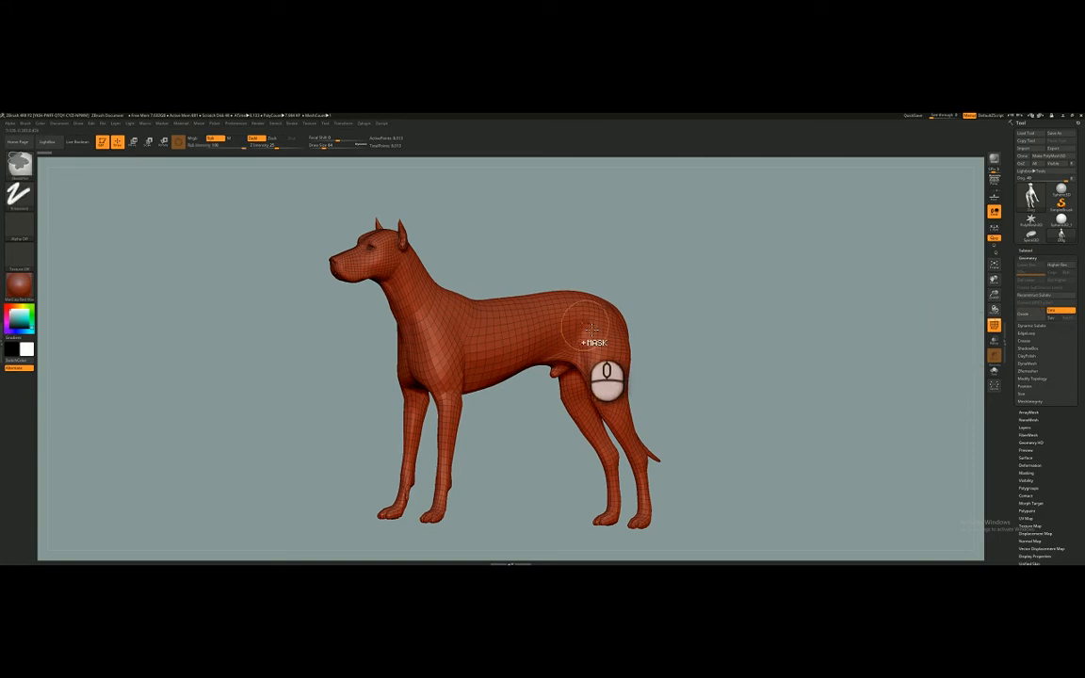
key(ctrl+d)
key(ctrl+d)
key(shift+f)
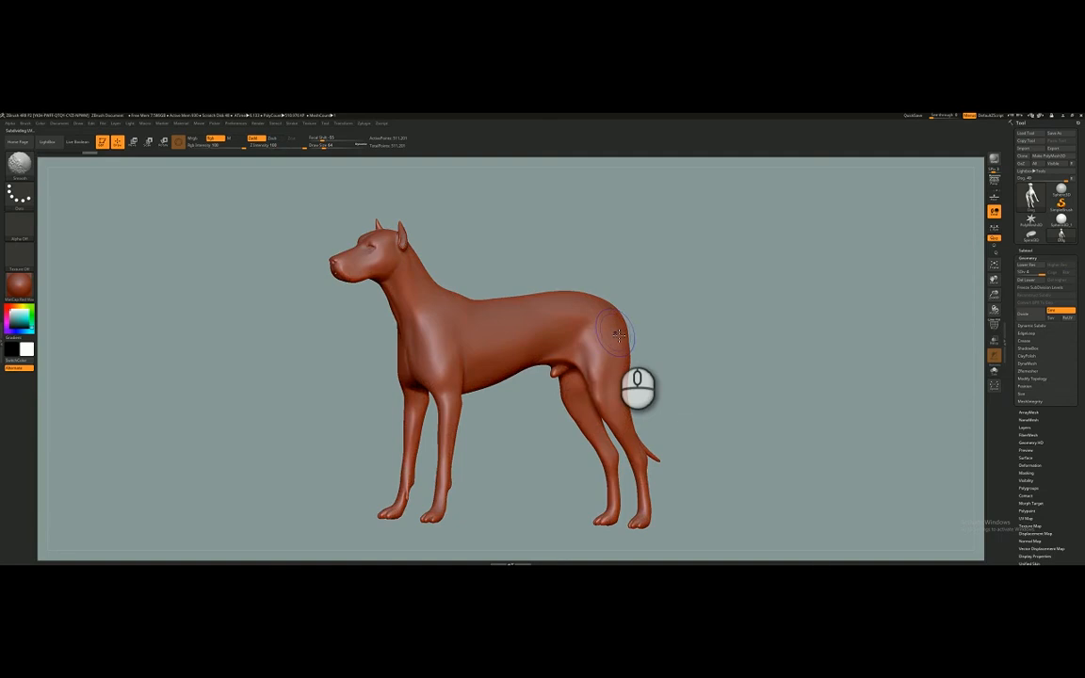
key(shift+f)
Lower the dog to subdivision level 1 and inspect its mesh up close and from a side angle.
ctrl+right_drag(499, 319, 614, 347)
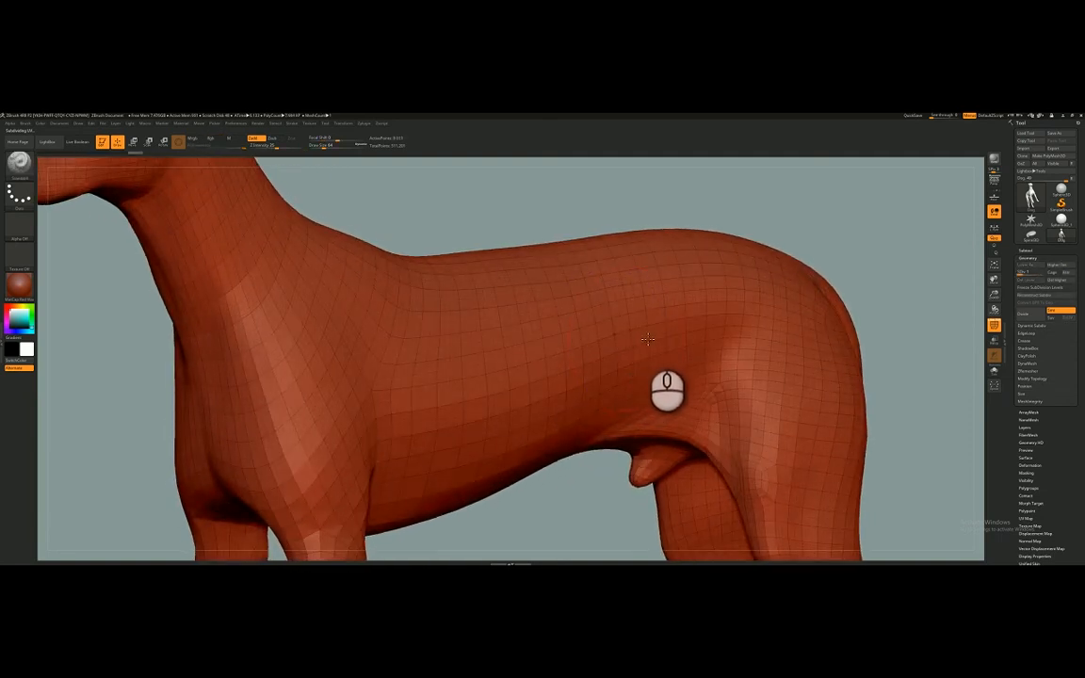
ctrl+right_drag(616, 303, 563, 338)
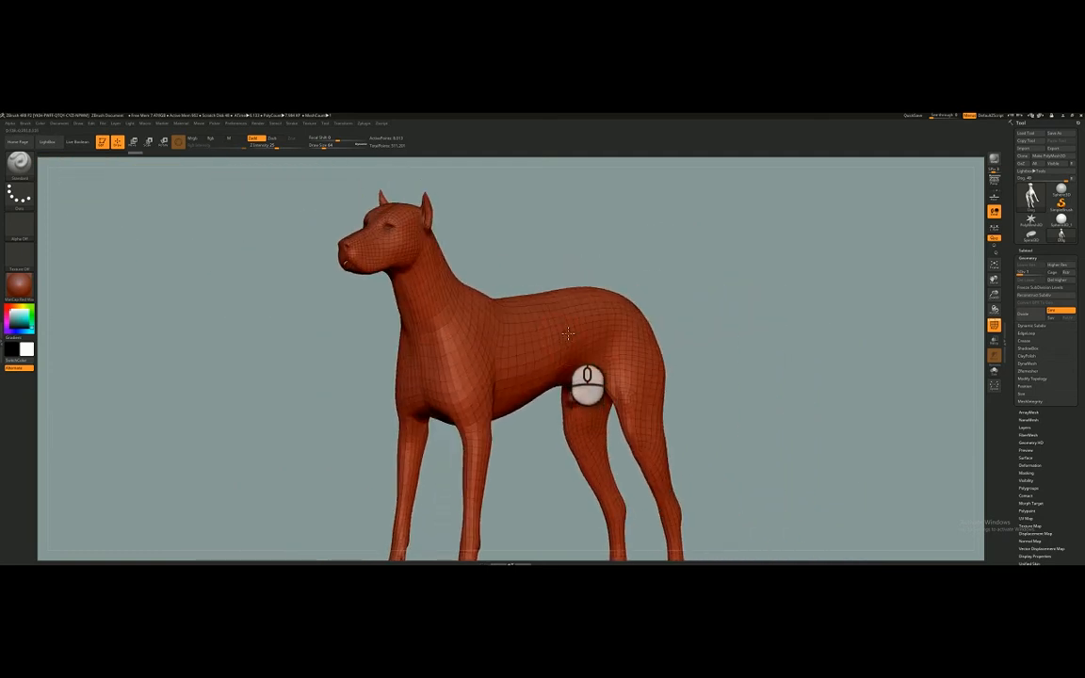
key(shift+d)
key(shift+d)
key(shift+d)
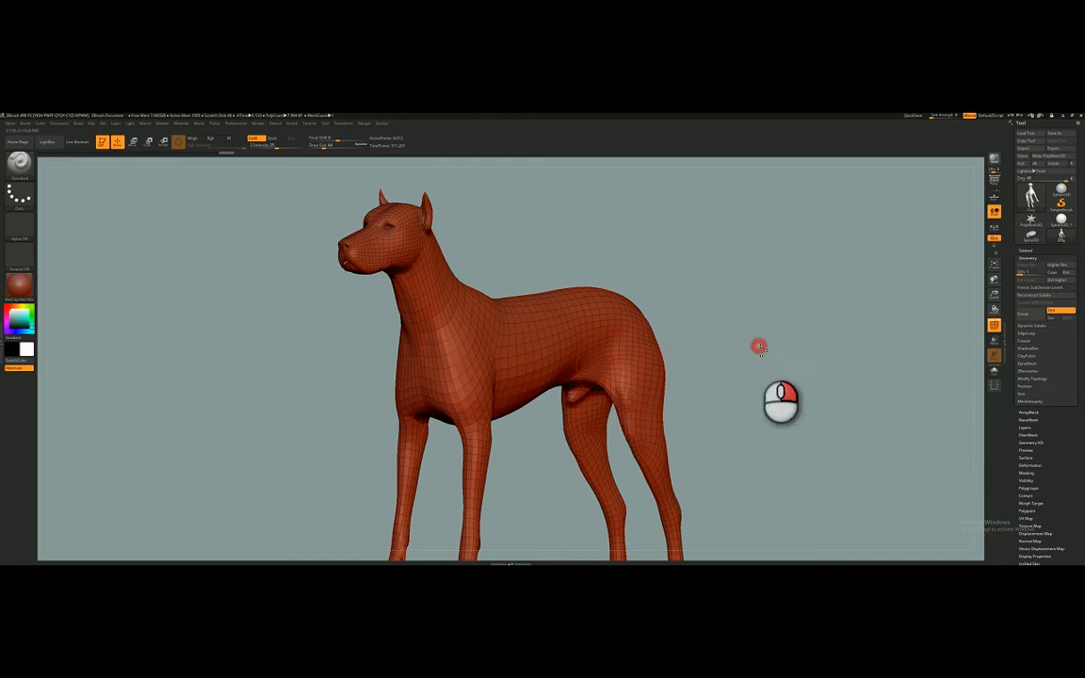
right_drag(759, 348, 762, 353)
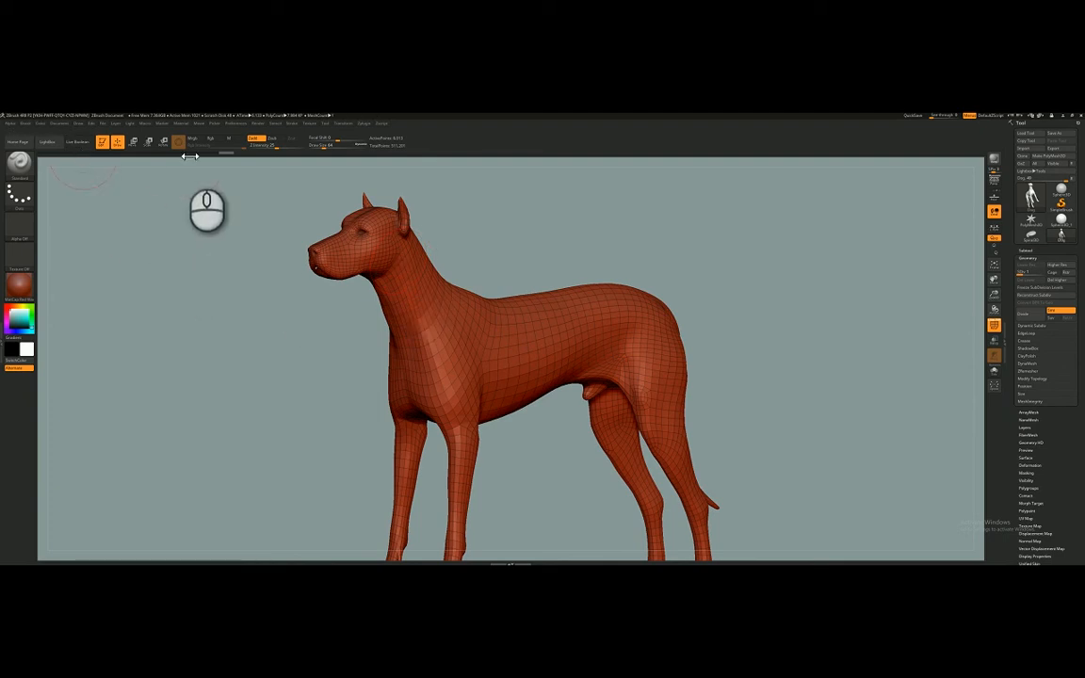
Save the canvas as a ZBrush document named dog on the Desktop, choosing the document rather than the active tool.
click(62, 125)
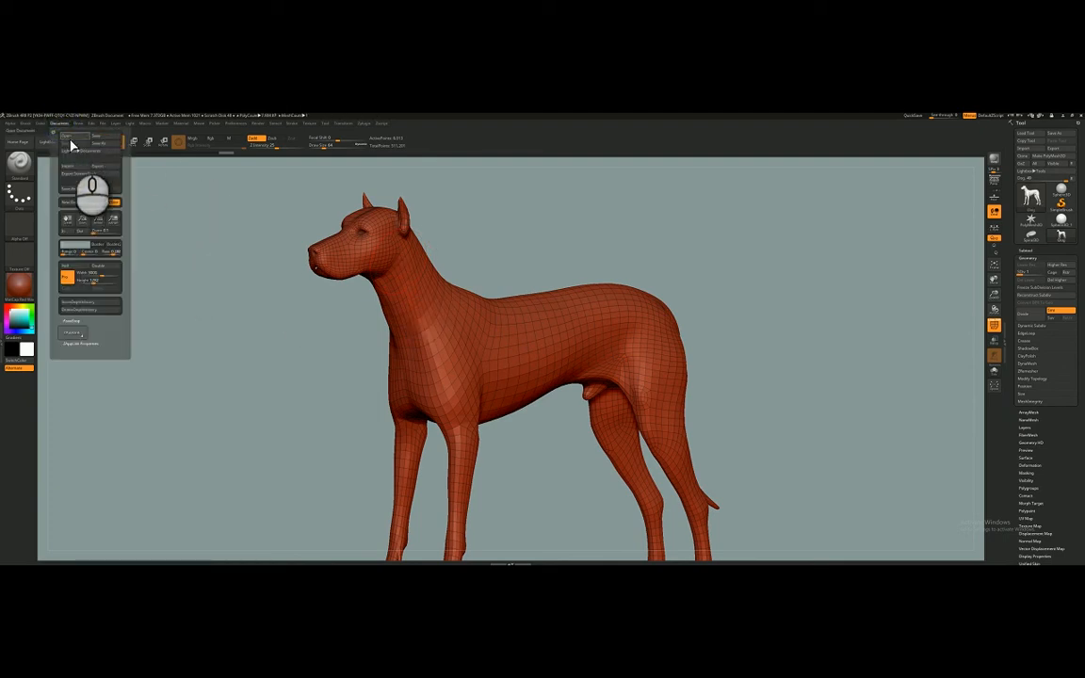
click(106, 146)
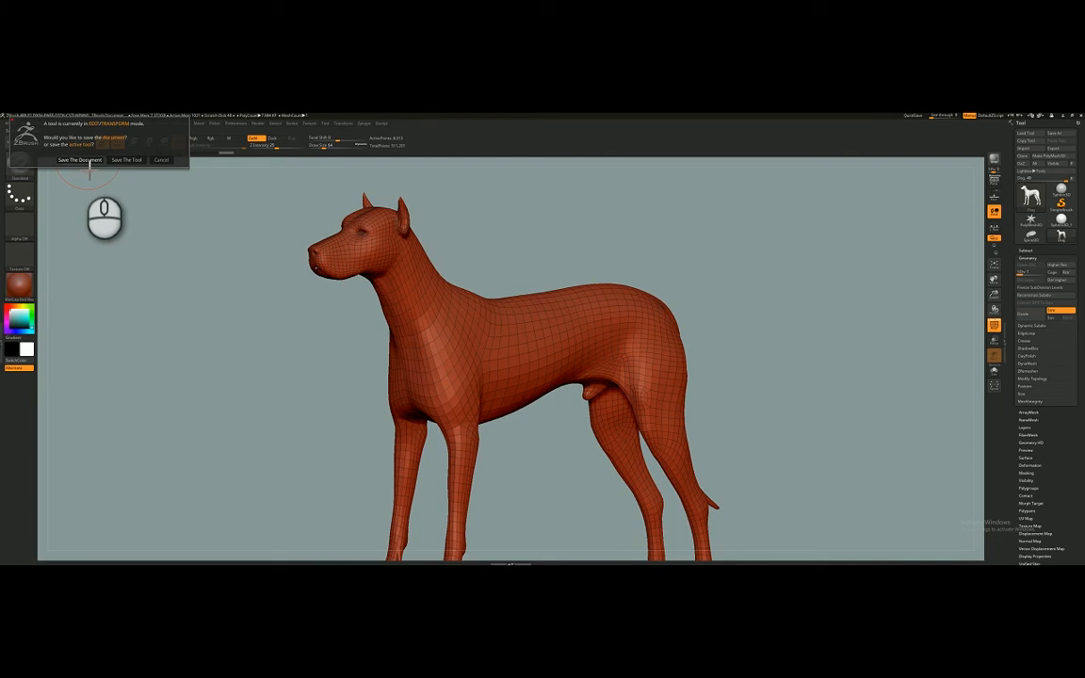
click(86, 160)
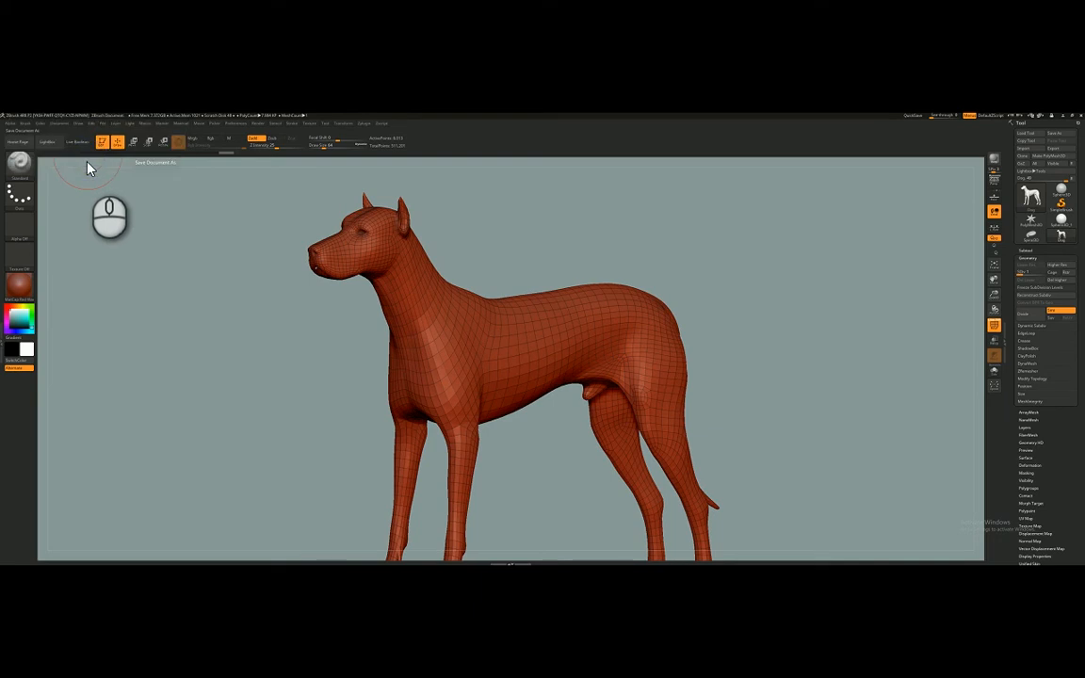
click(25, 158)
click(83, 306)
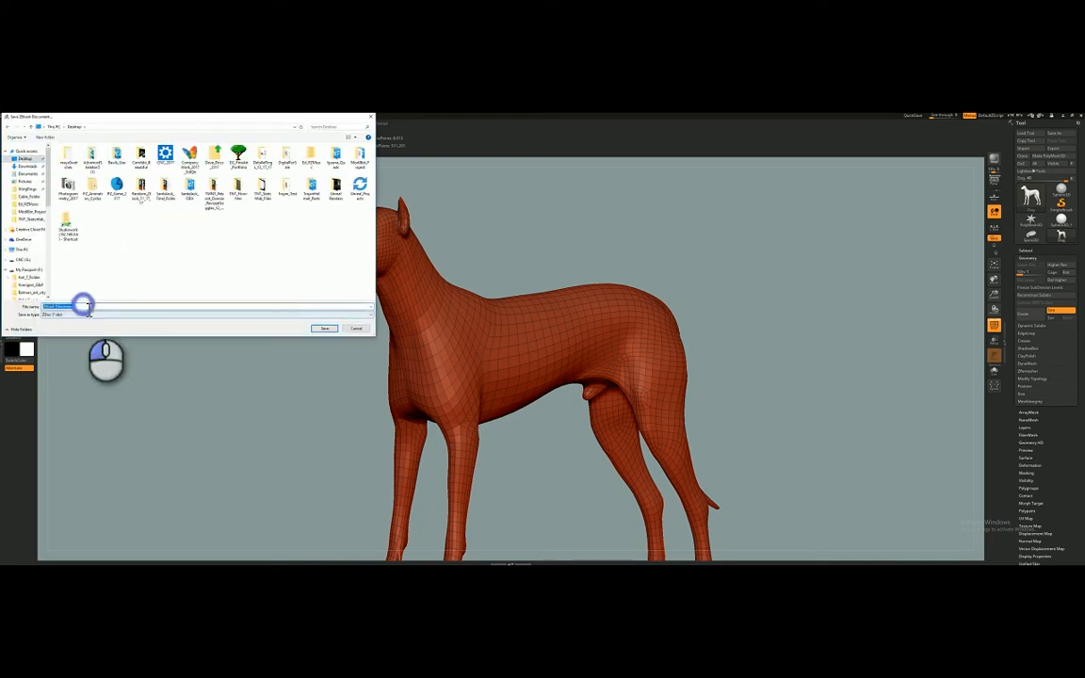
text(Ad)
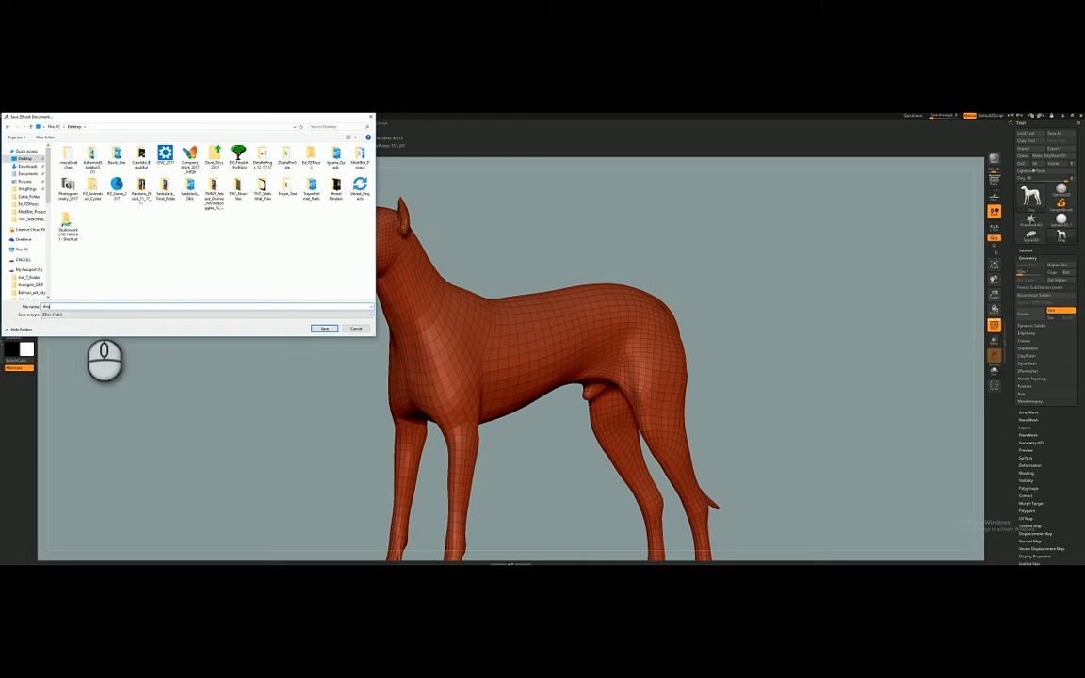
click(324, 329)
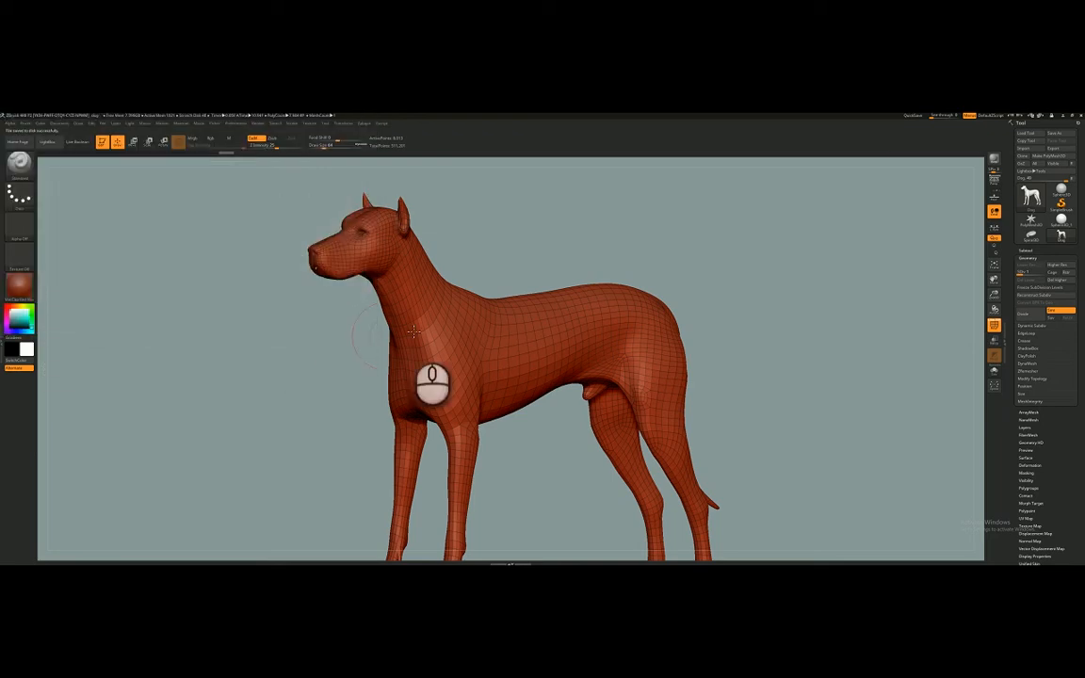
Shift the editable dog away from its flattened image, and clear that image from the canvas.
drag(777, 318, 454, 313)
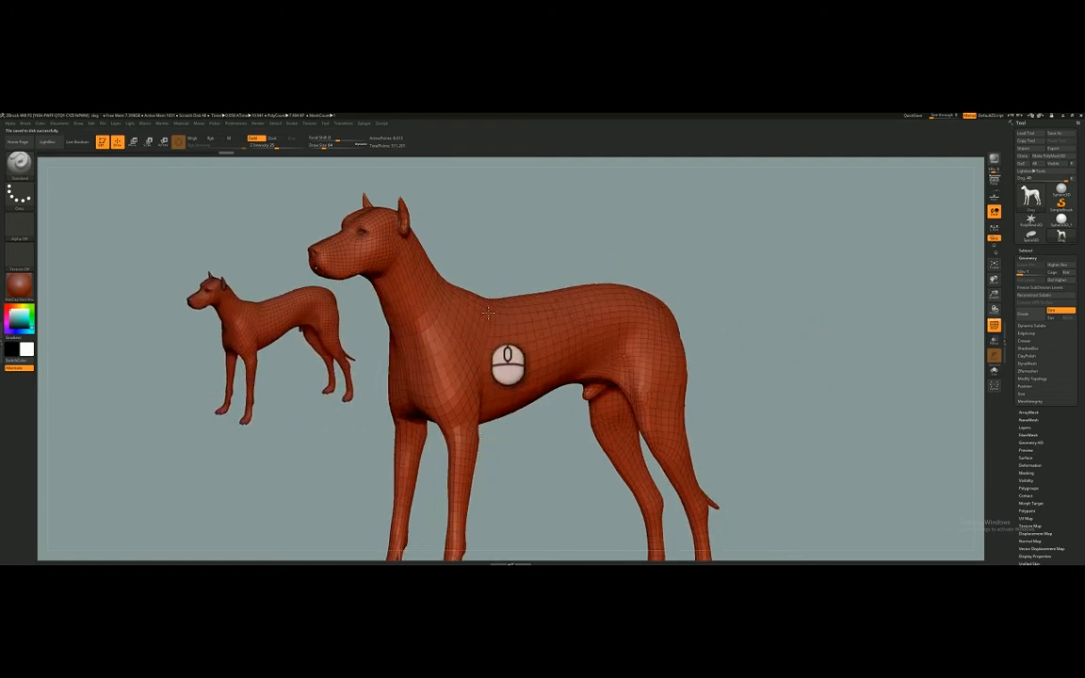
drag(742, 308, 713, 295)
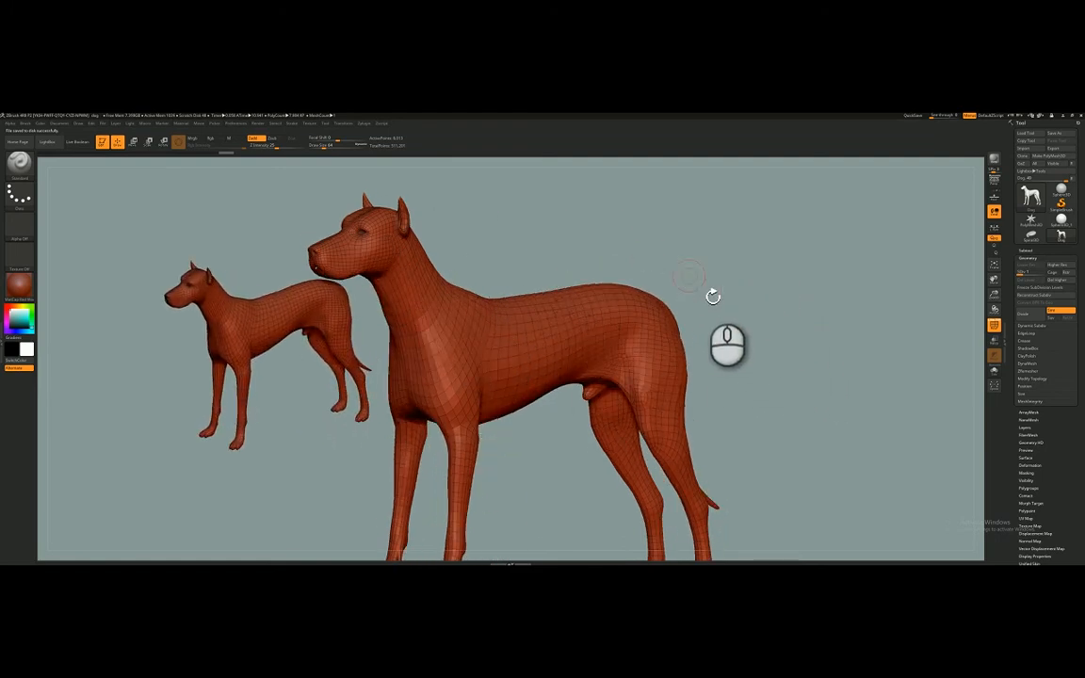
key(ctrl+n)
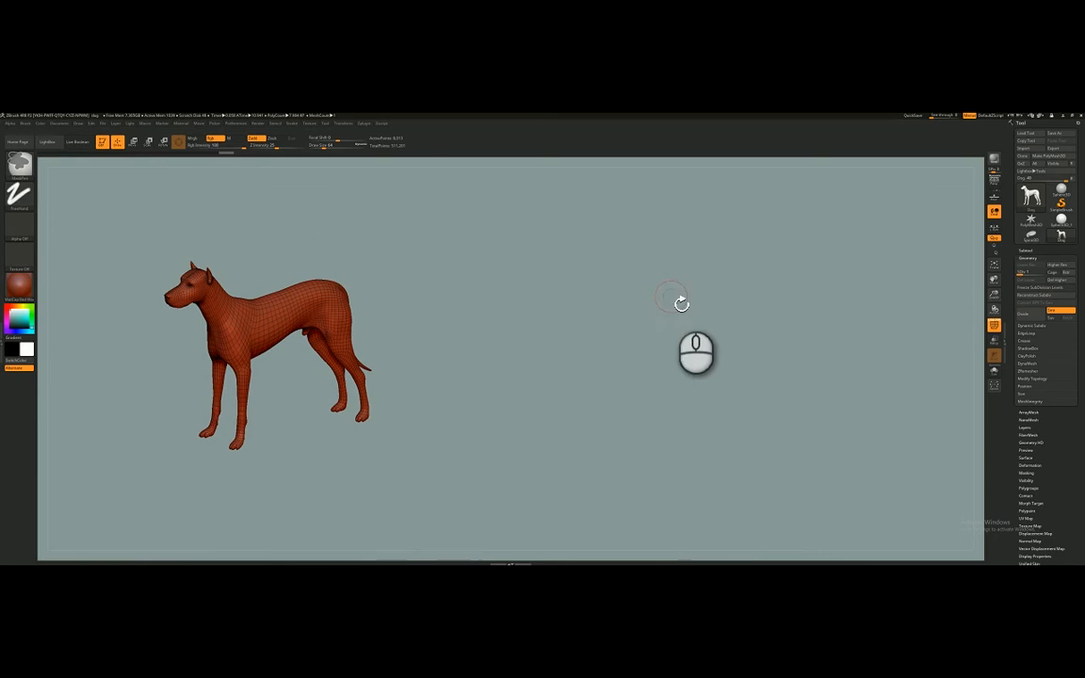
drag(500, 346, 686, 370)
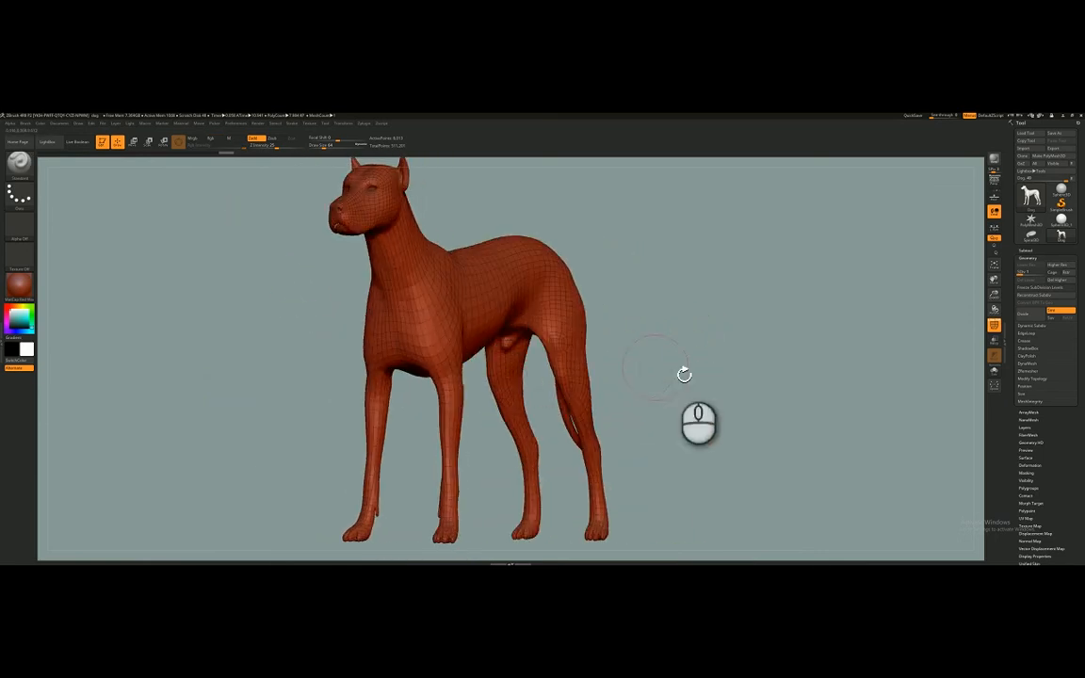
Switch the active tool to the PolyMesh3D star and tilt it on the canvas.
click(1049, 236)
click(1030, 219)
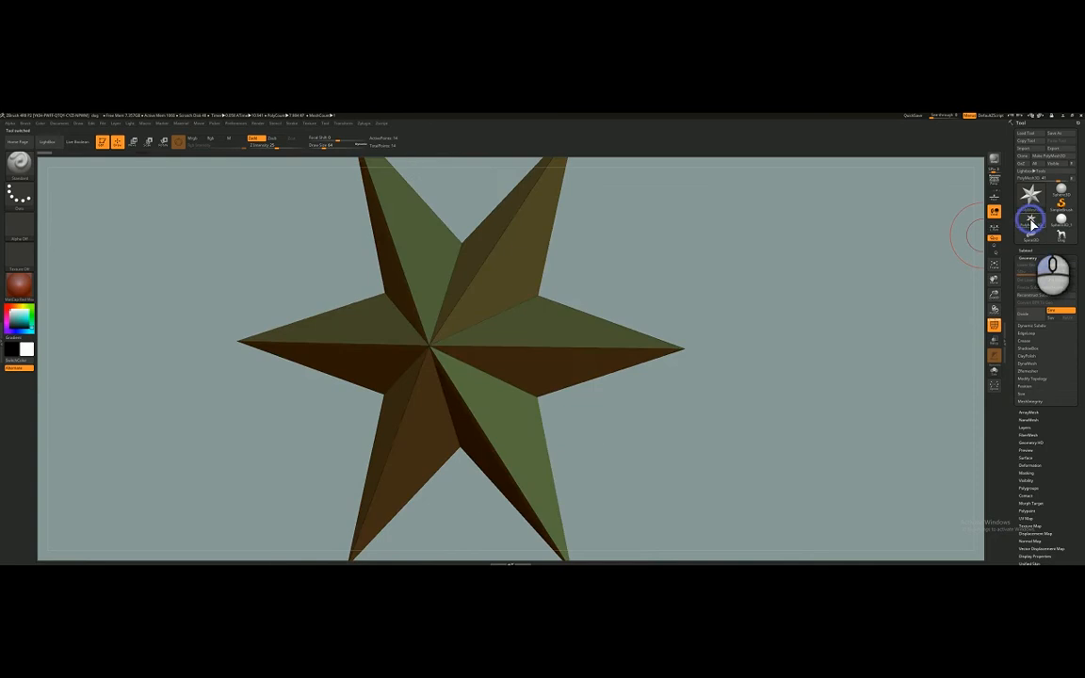
drag(504, 343, 680, 213)
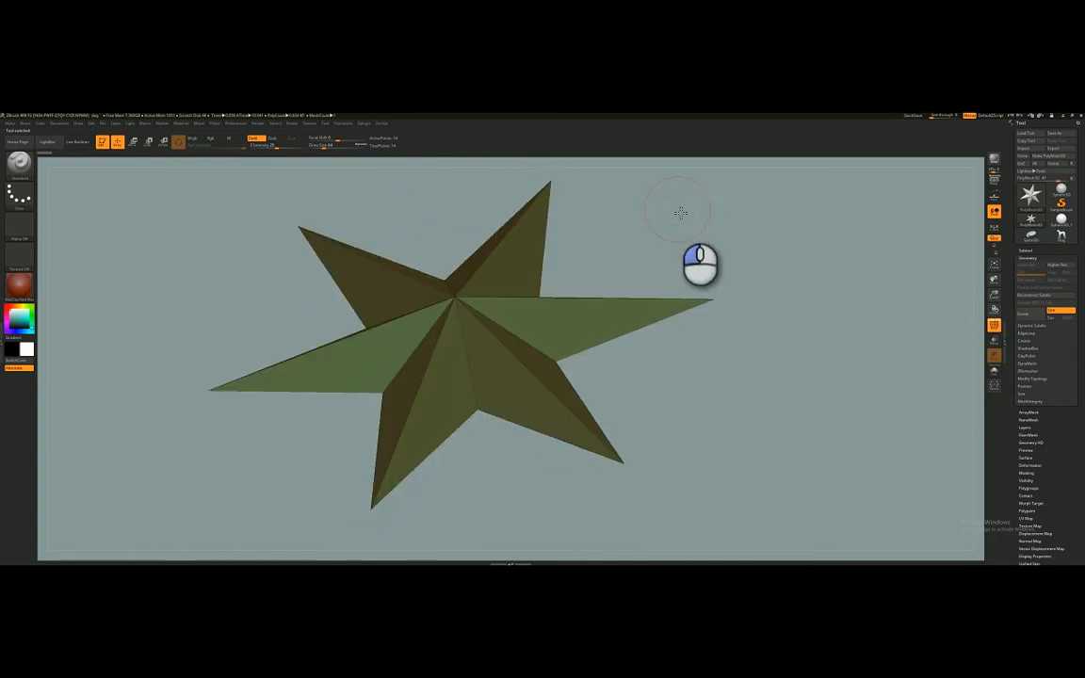
Open the saved ZBrush document named dog from the Desktop, discarding changes to the current document.
click(57, 123)
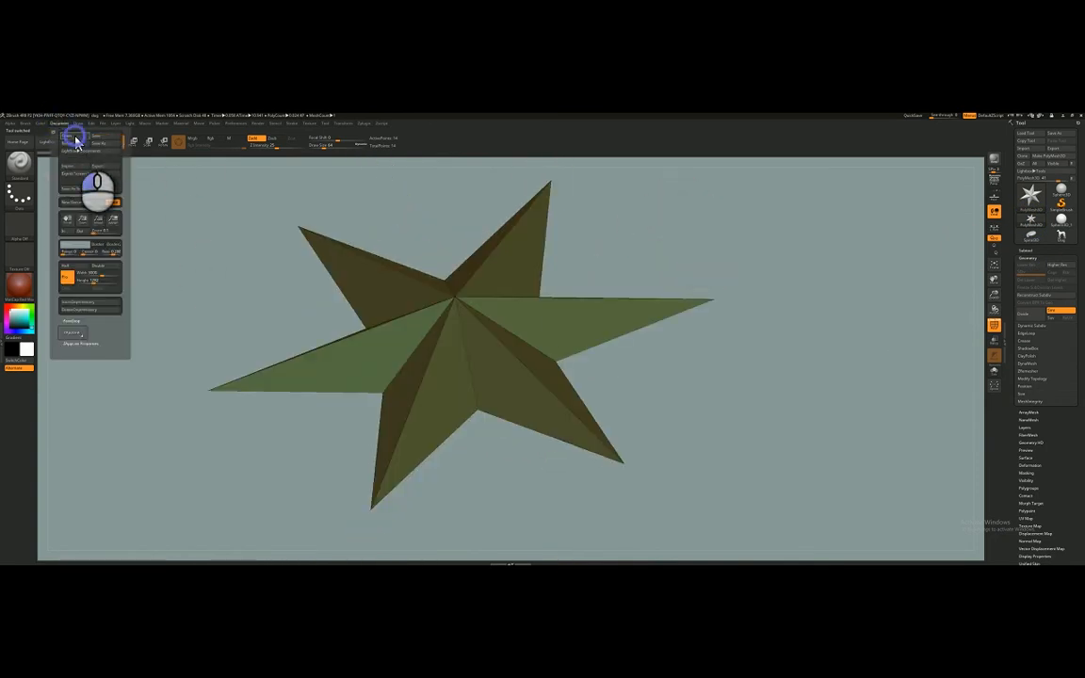
click(75, 140)
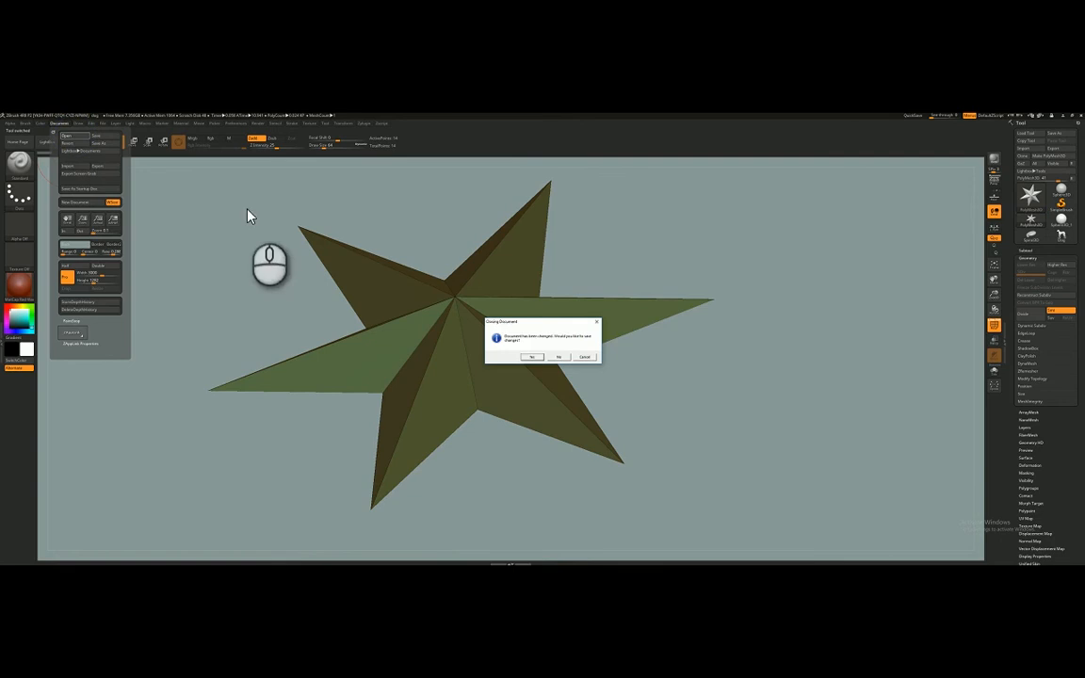
click(559, 358)
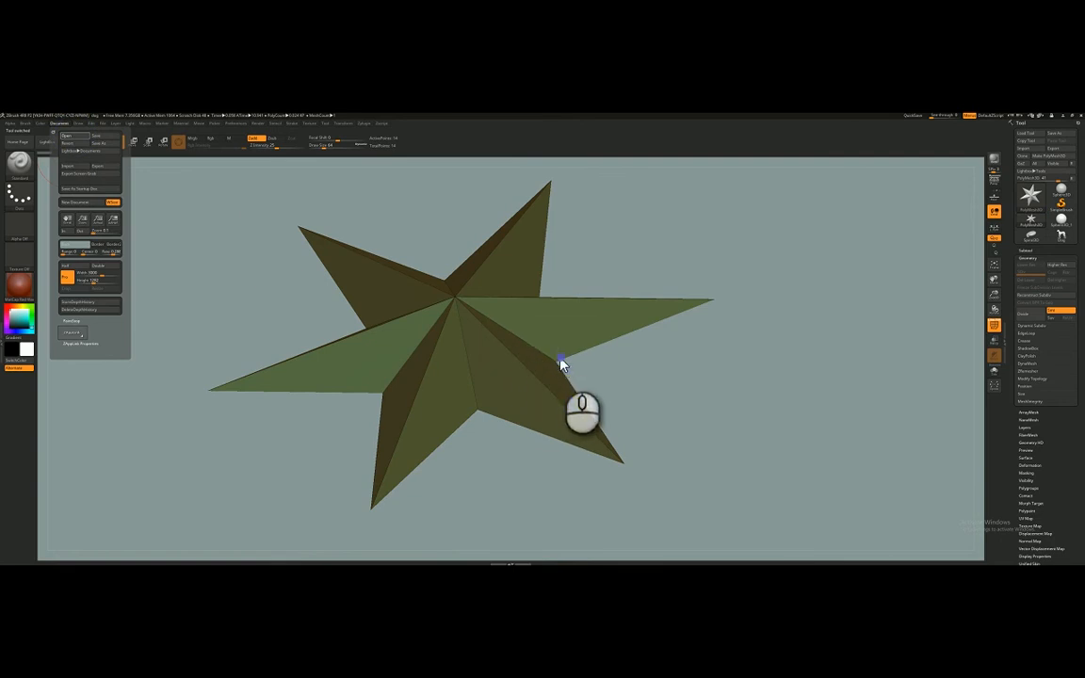
click(68, 223)
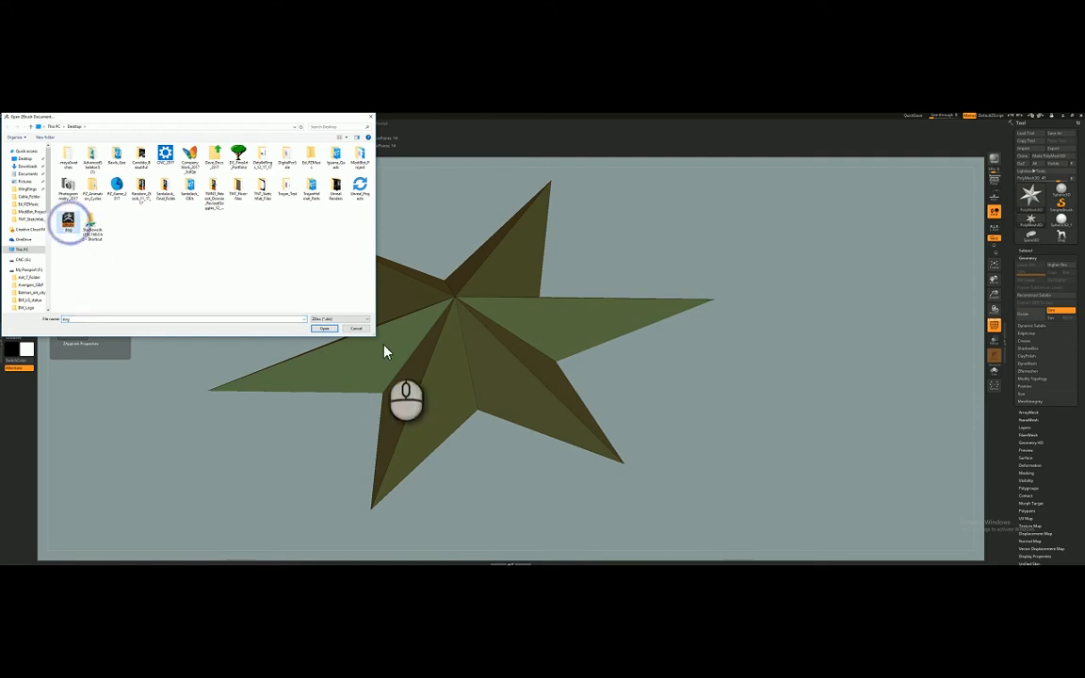
click(324, 328)
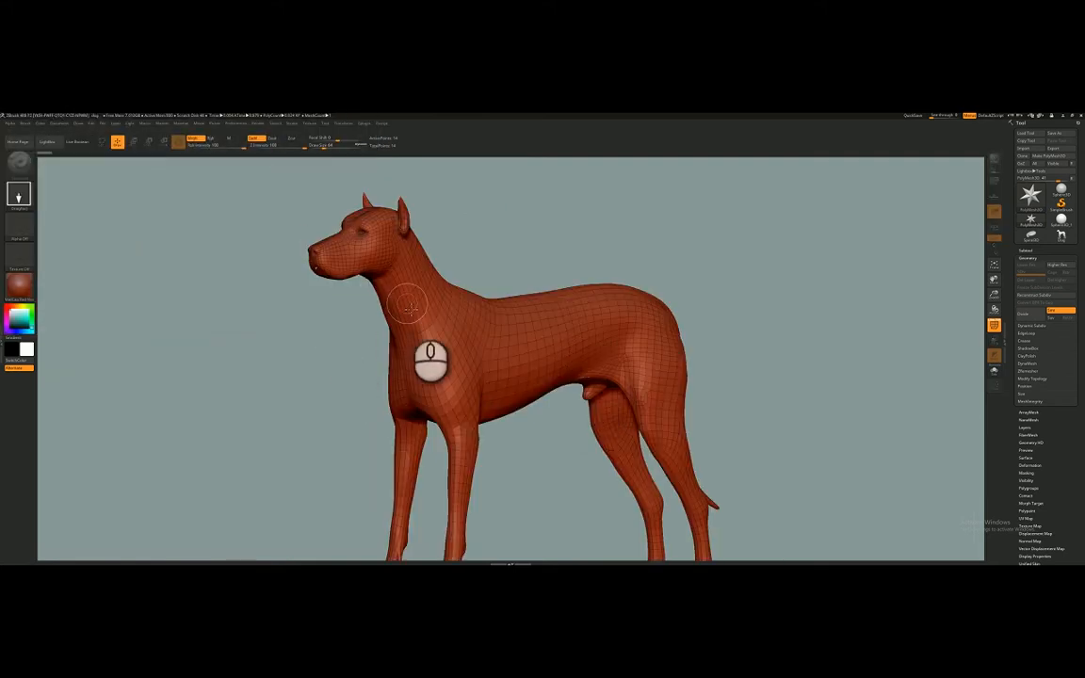
Draw four flat copies of the PolyMesh3D star in various sizes on the canvas around the dog image.
drag(530, 279, 555, 440)
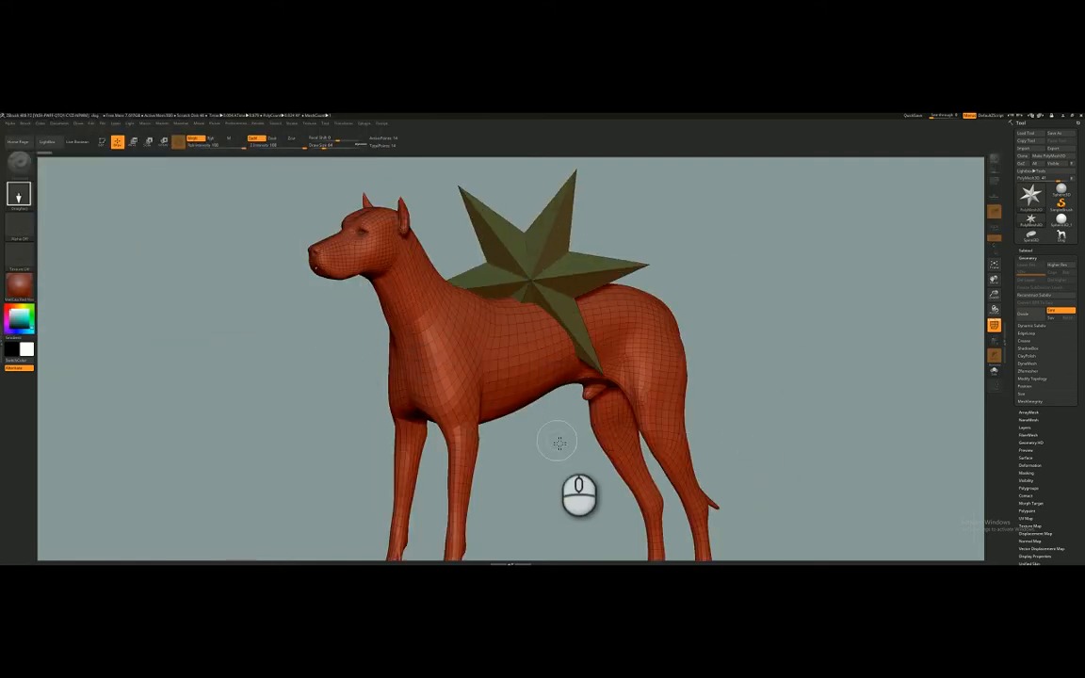
click(544, 445)
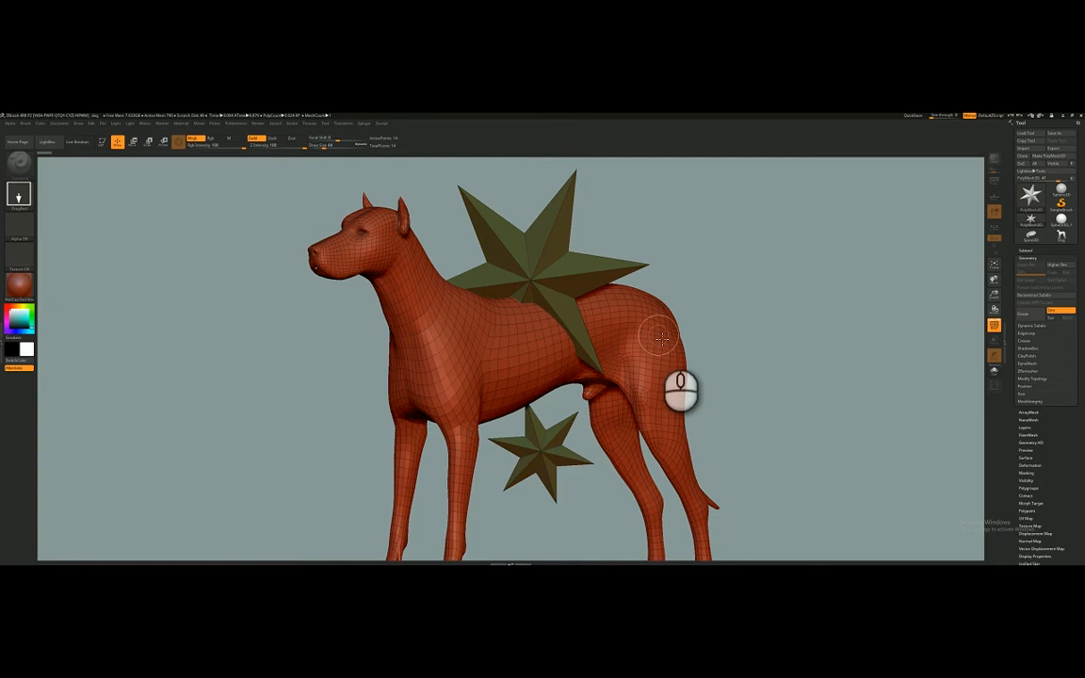
drag(315, 369, 639, 405)
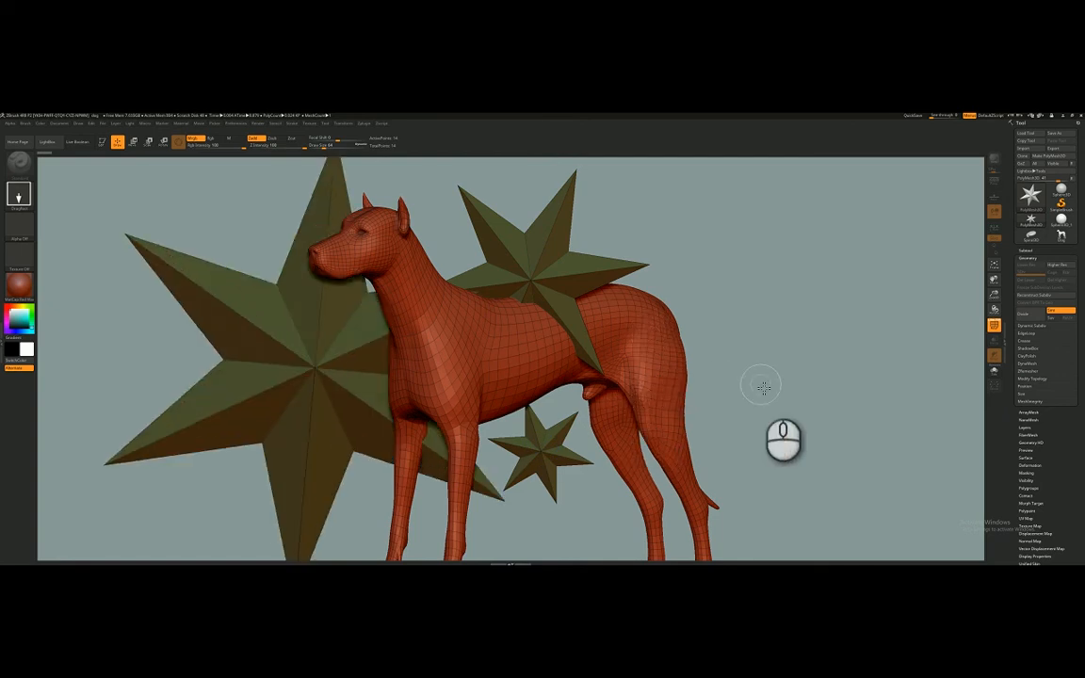
drag(748, 293, 768, 447)
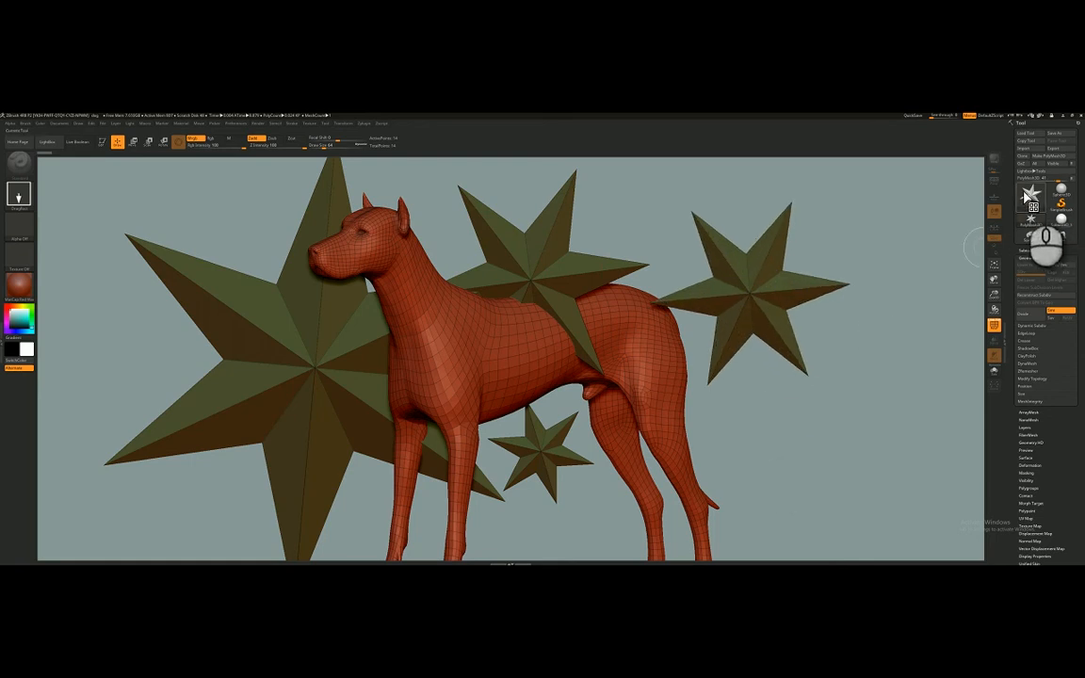
mouse_move(1028, 196)
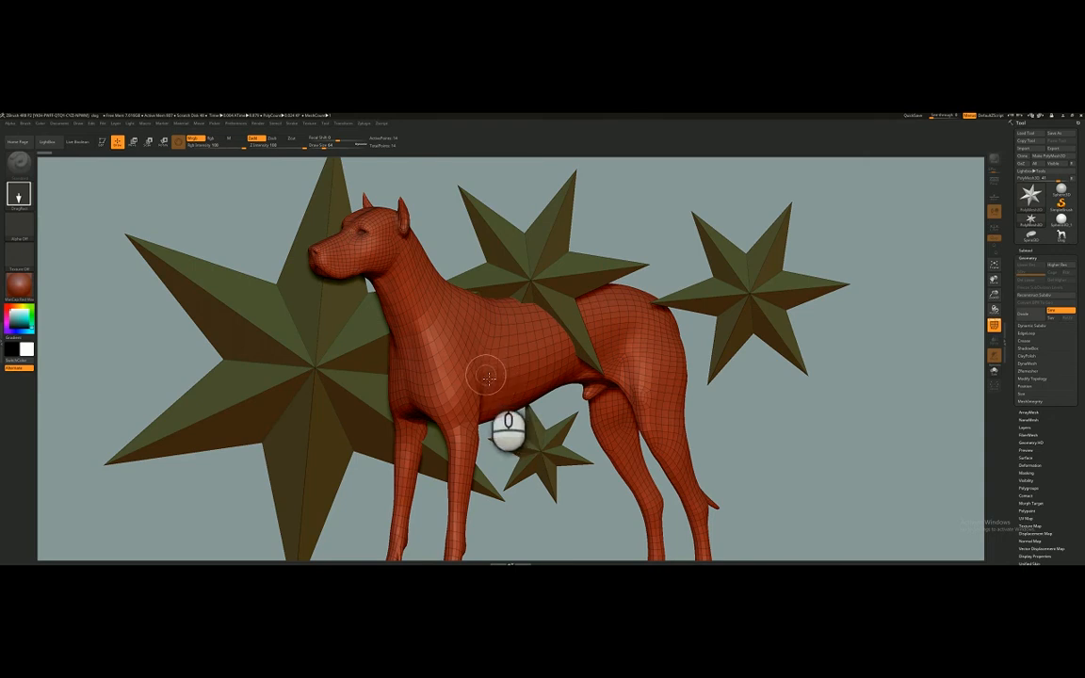
Clear the canvas, and draw one large star with a small front-facing copy of the dog tool overlapping its edge.
key(ctrl+n)
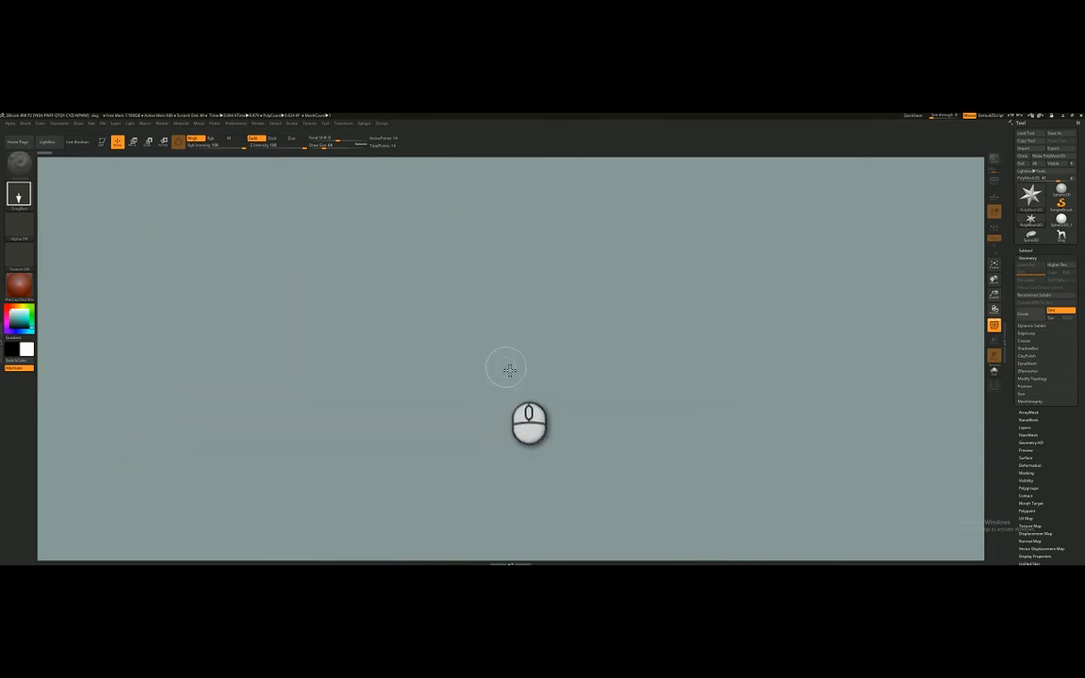
drag(530, 341, 783, 468)
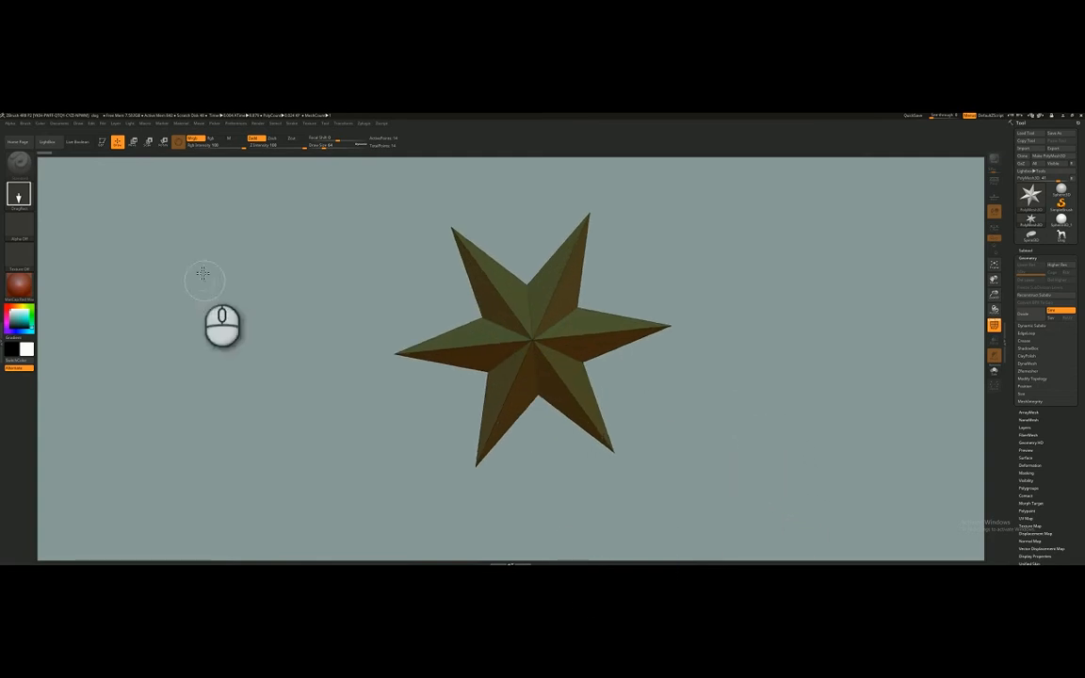
click(60, 123)
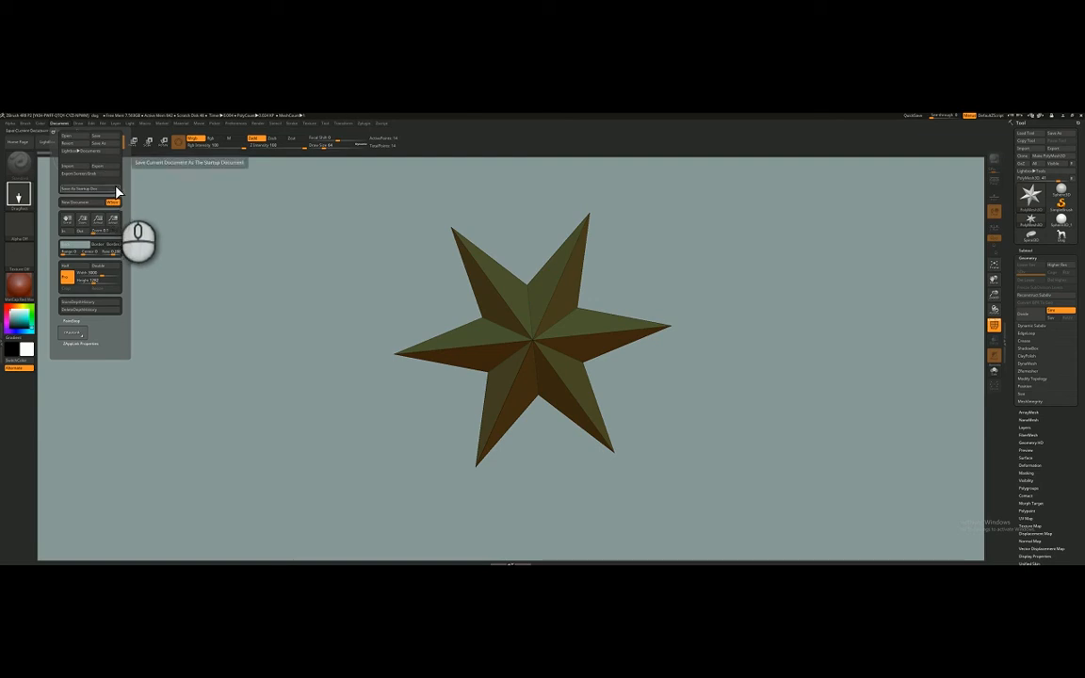
click(1061, 237)
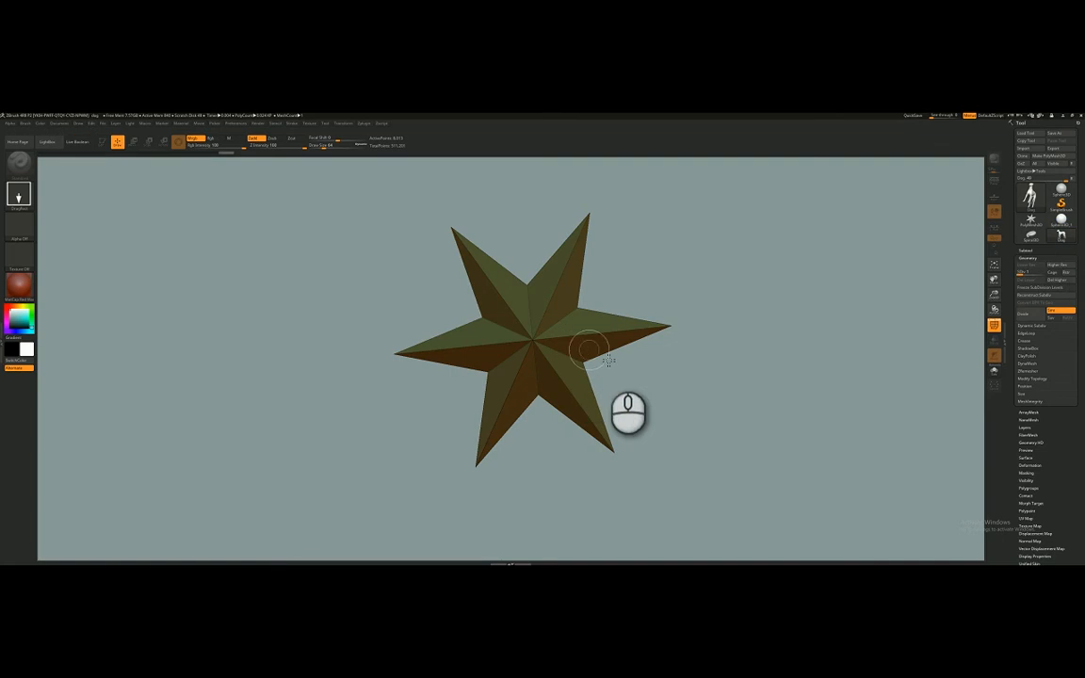
drag(625, 376, 659, 468)
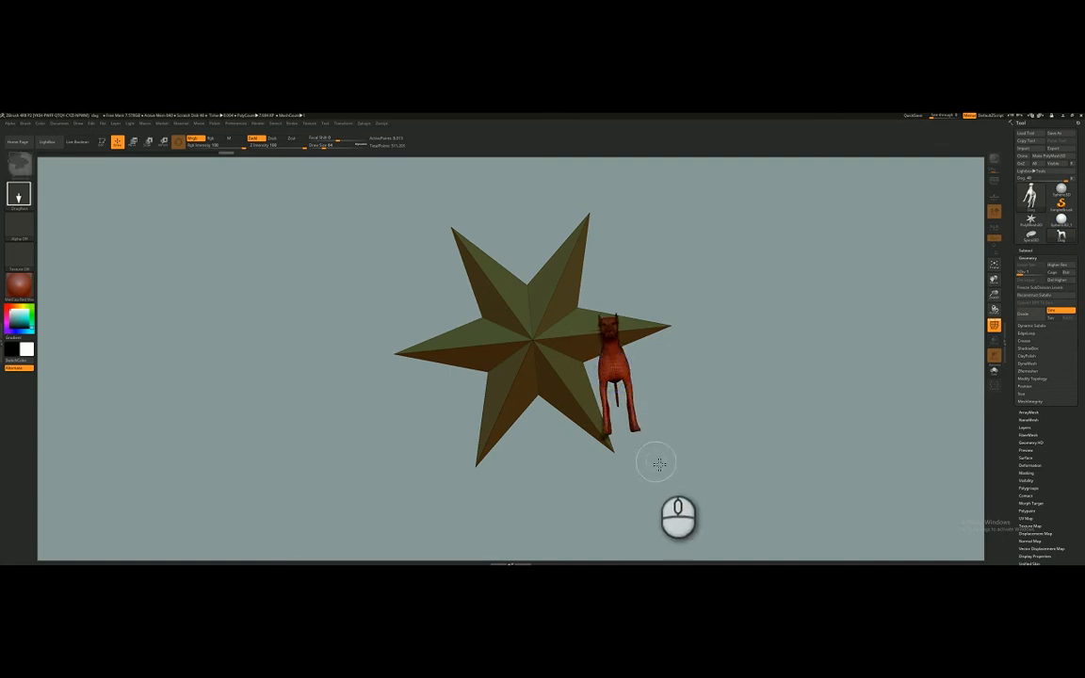
Clear the canvas, draw the dog again as an editable 3D model, and turn it to a three-quarter view.
key(ctrl+n)
drag(484, 375, 593, 424)
key(t)
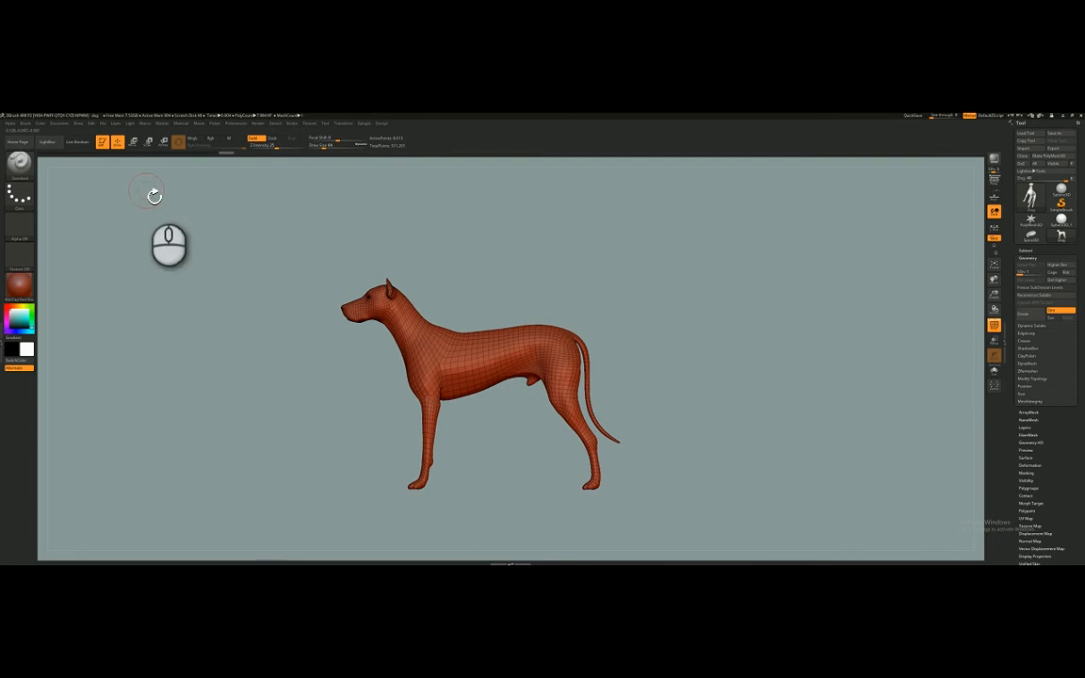
click(54, 123)
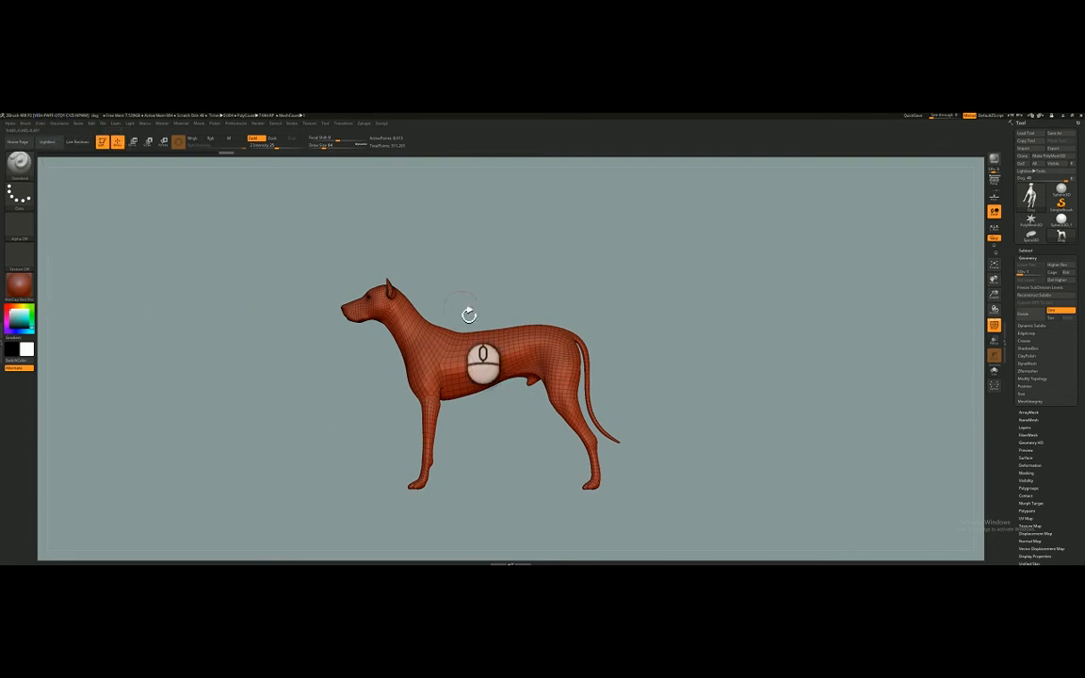
drag(445, 303, 507, 326)
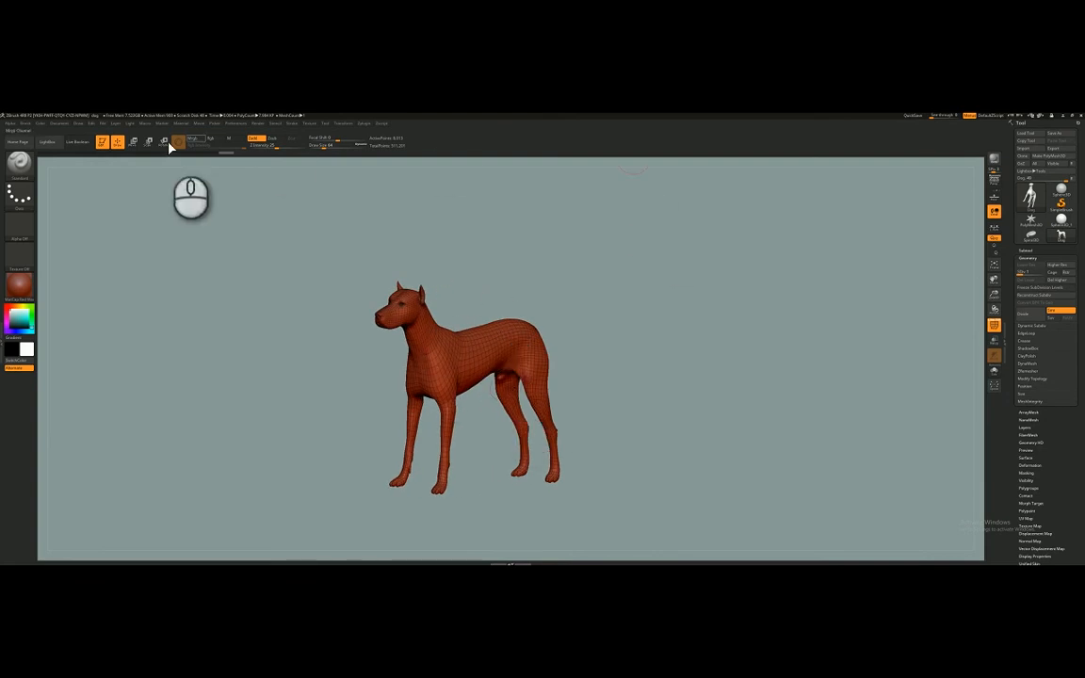
Review the save options for projects and documents, and view the dog enlarged and straight from the side.
click(101, 123)
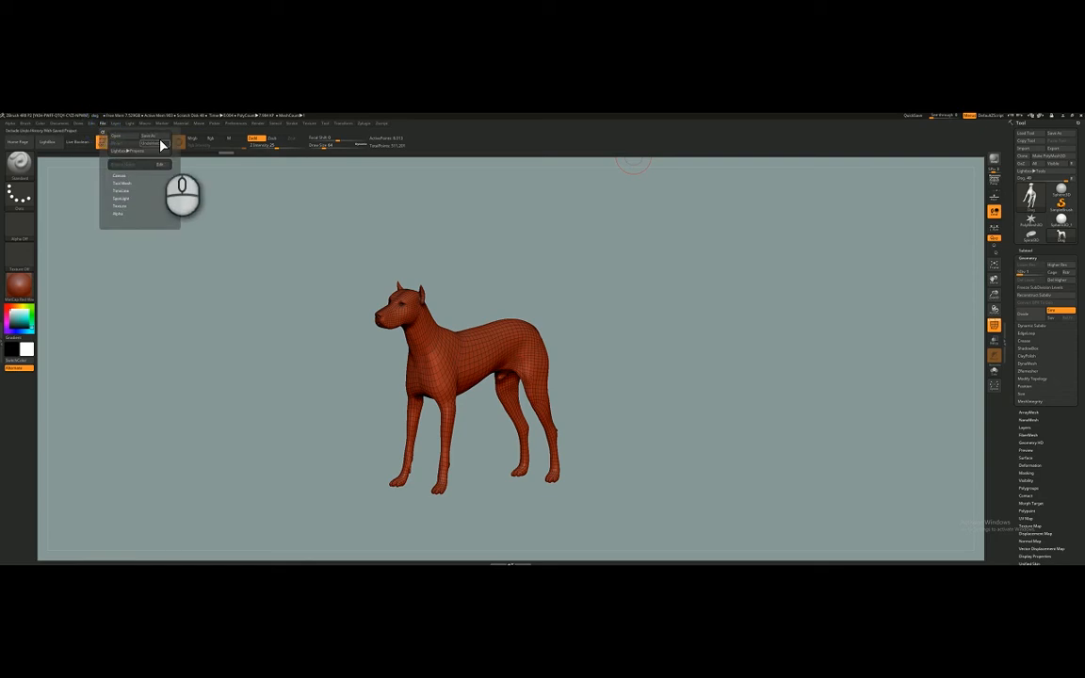
click(59, 125)
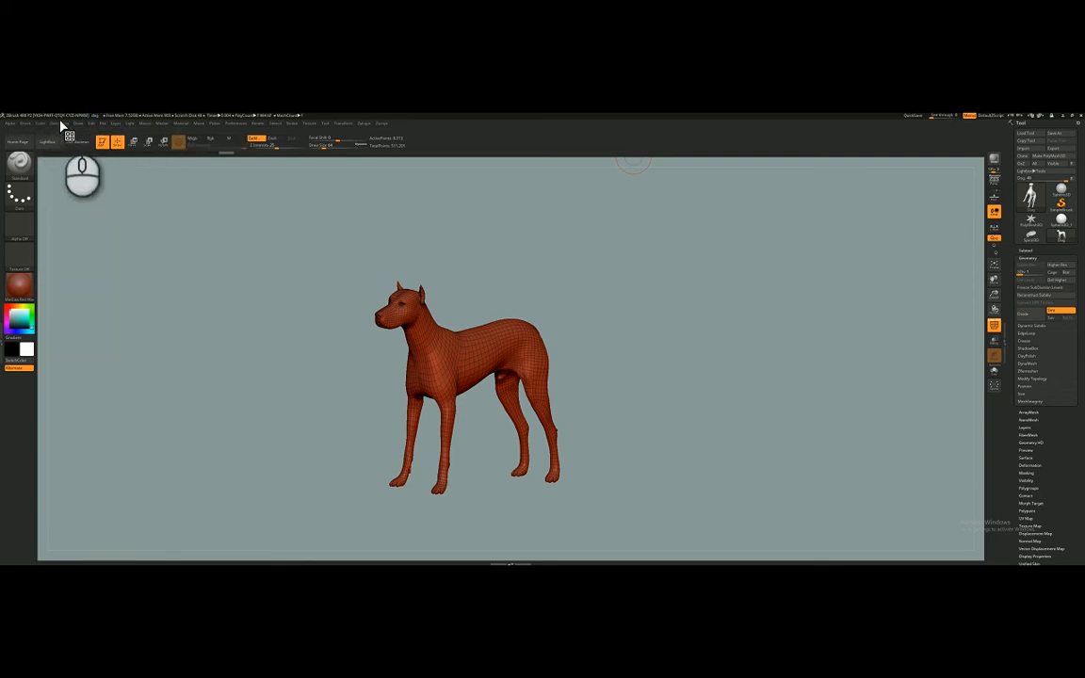
click(60, 124)
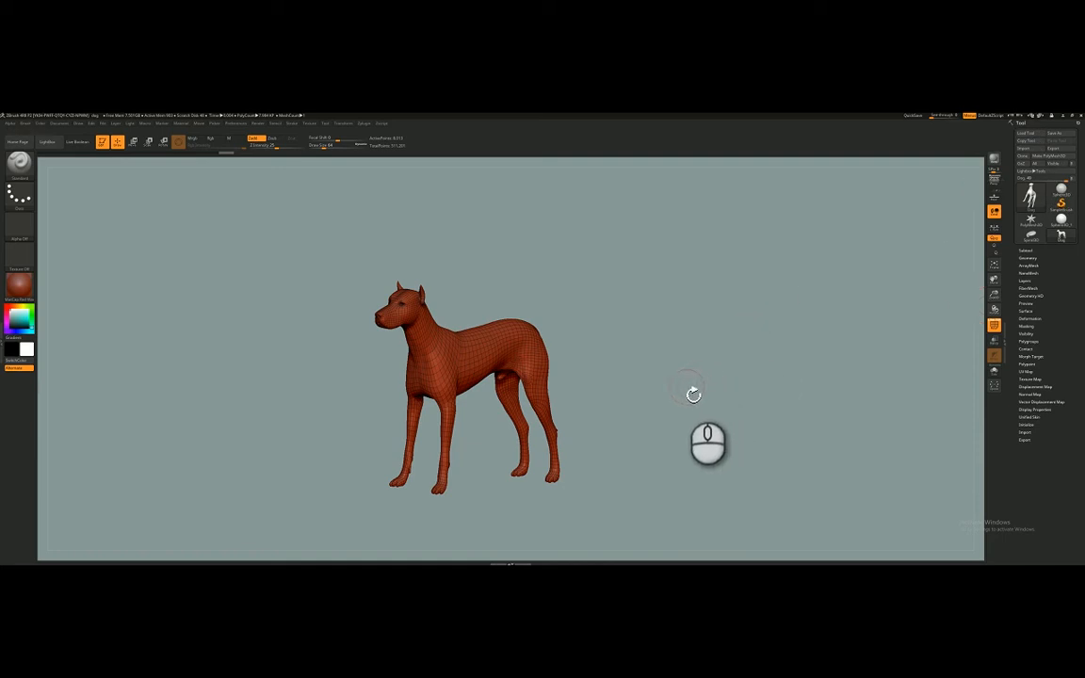
shift+right_drag(693, 393, 715, 356)
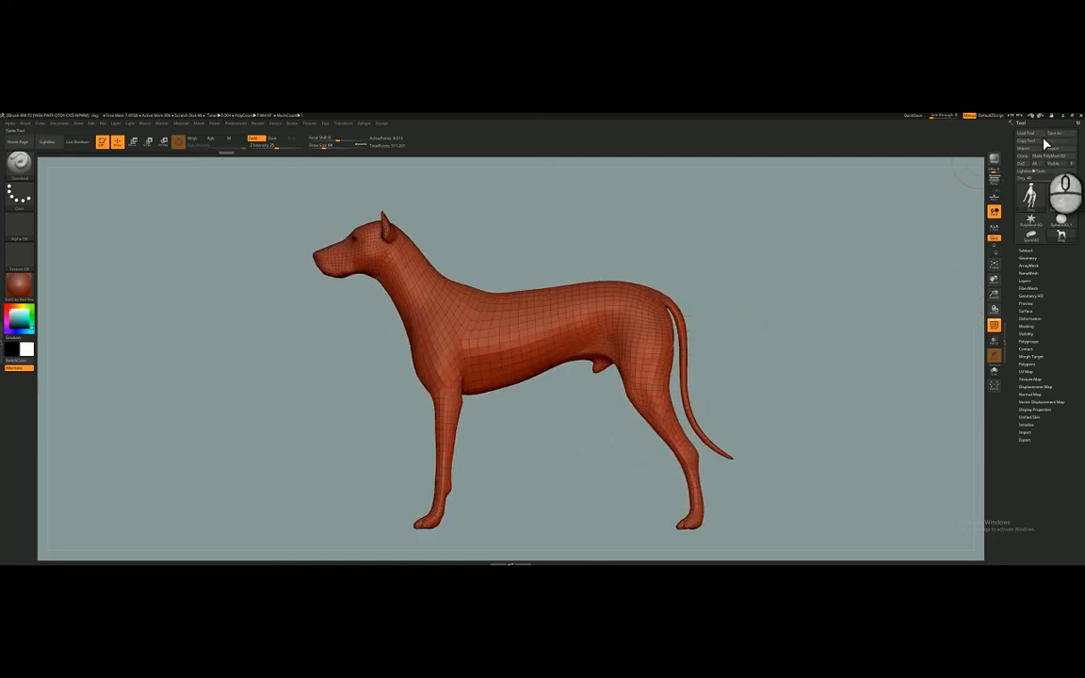